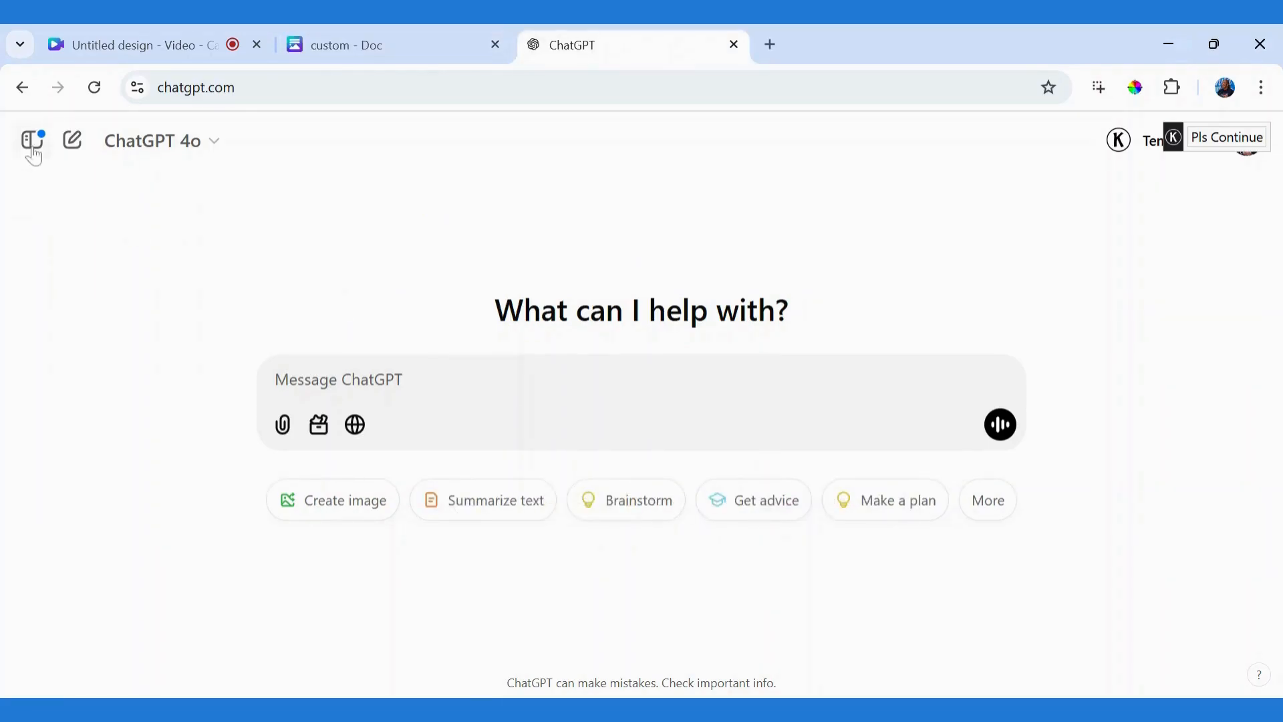
Open the Explore GPTs page, collapse the sidebar, look into the new GPT editor and return to the directory
click(32, 146)
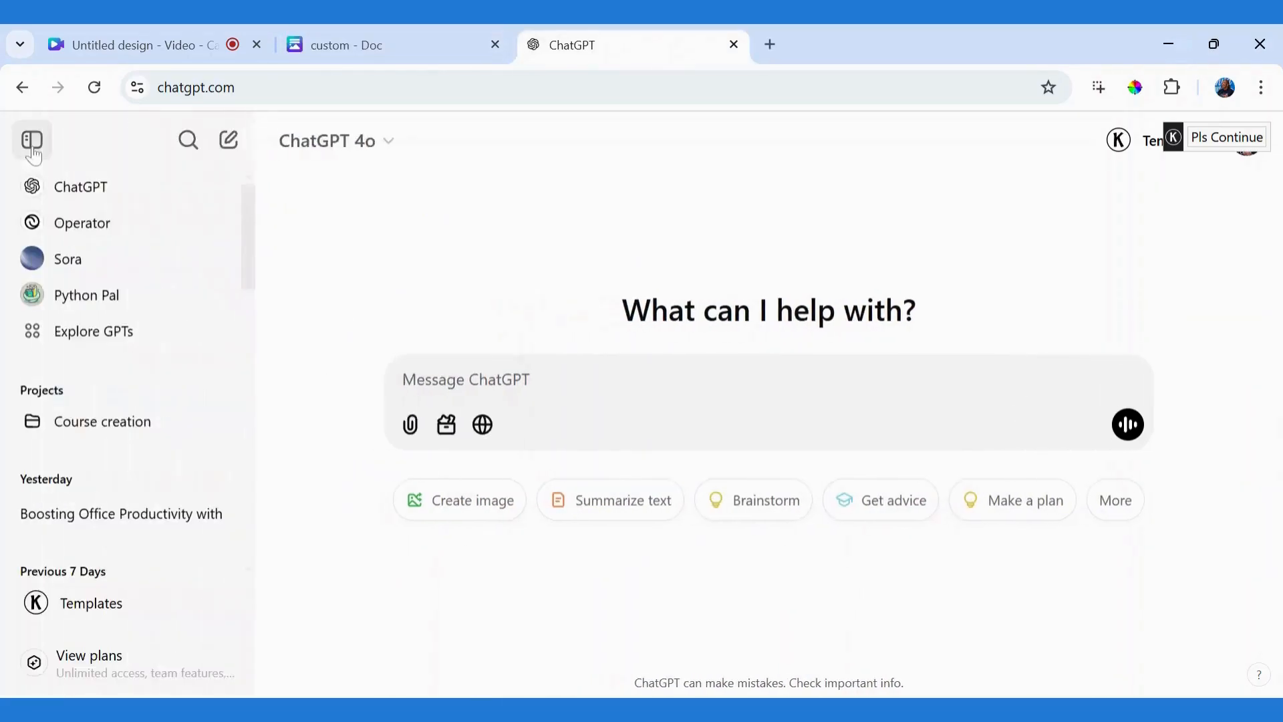
click(96, 334)
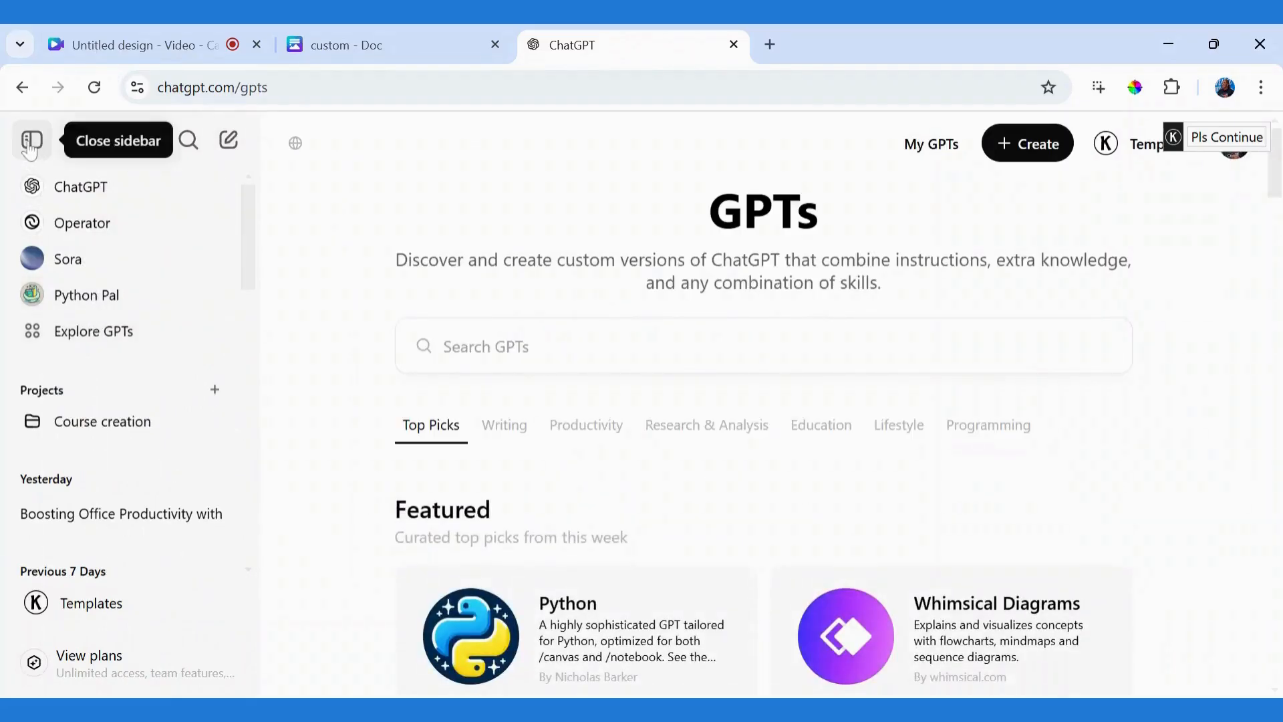
click(31, 142)
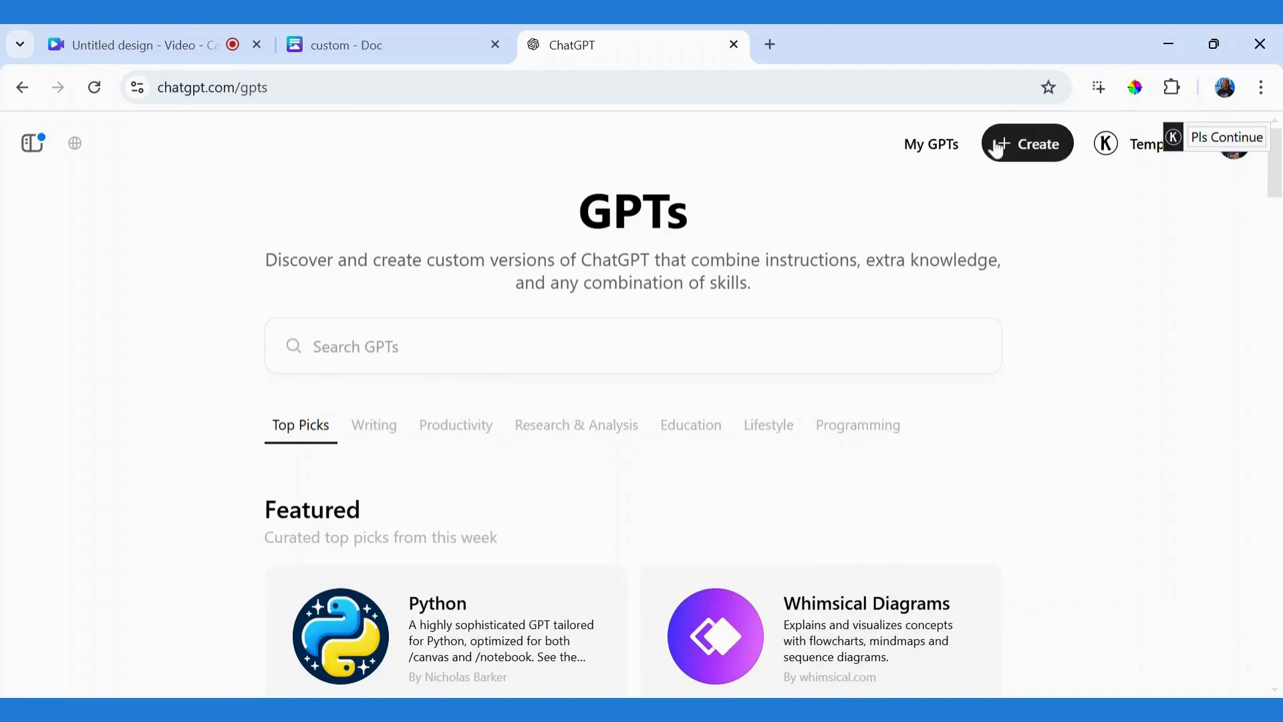
click(1041, 149)
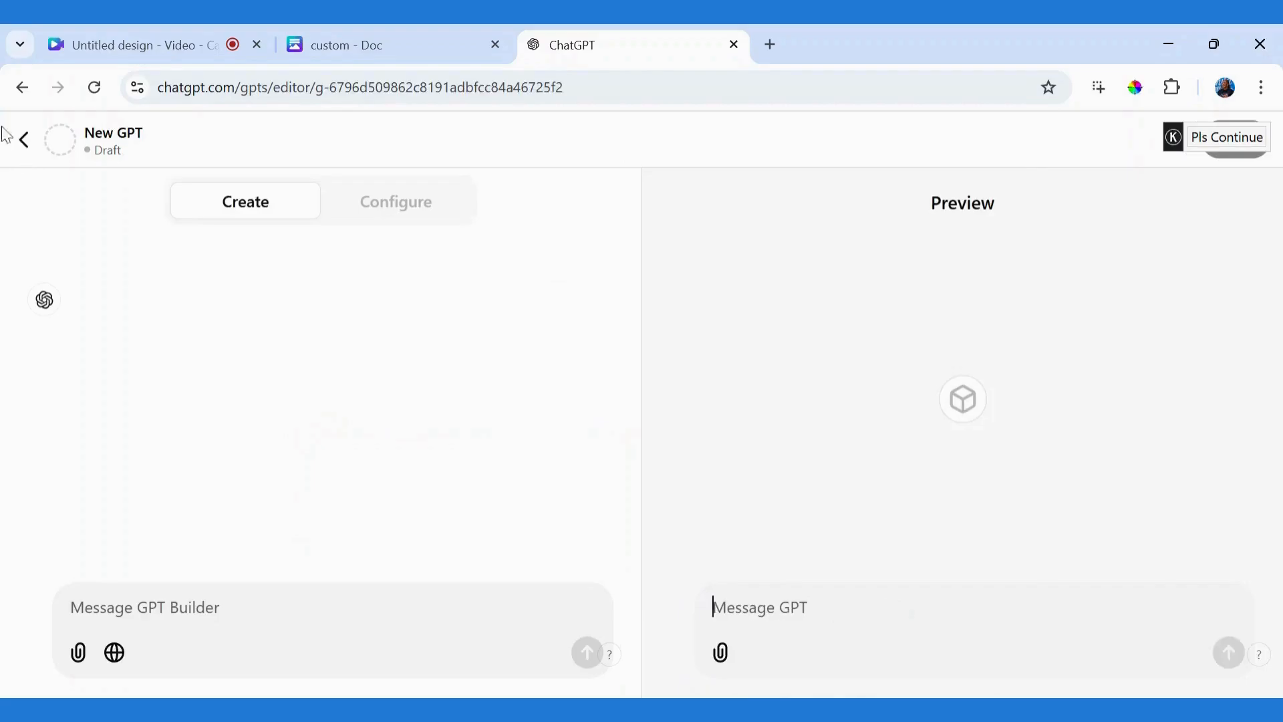
click(25, 139)
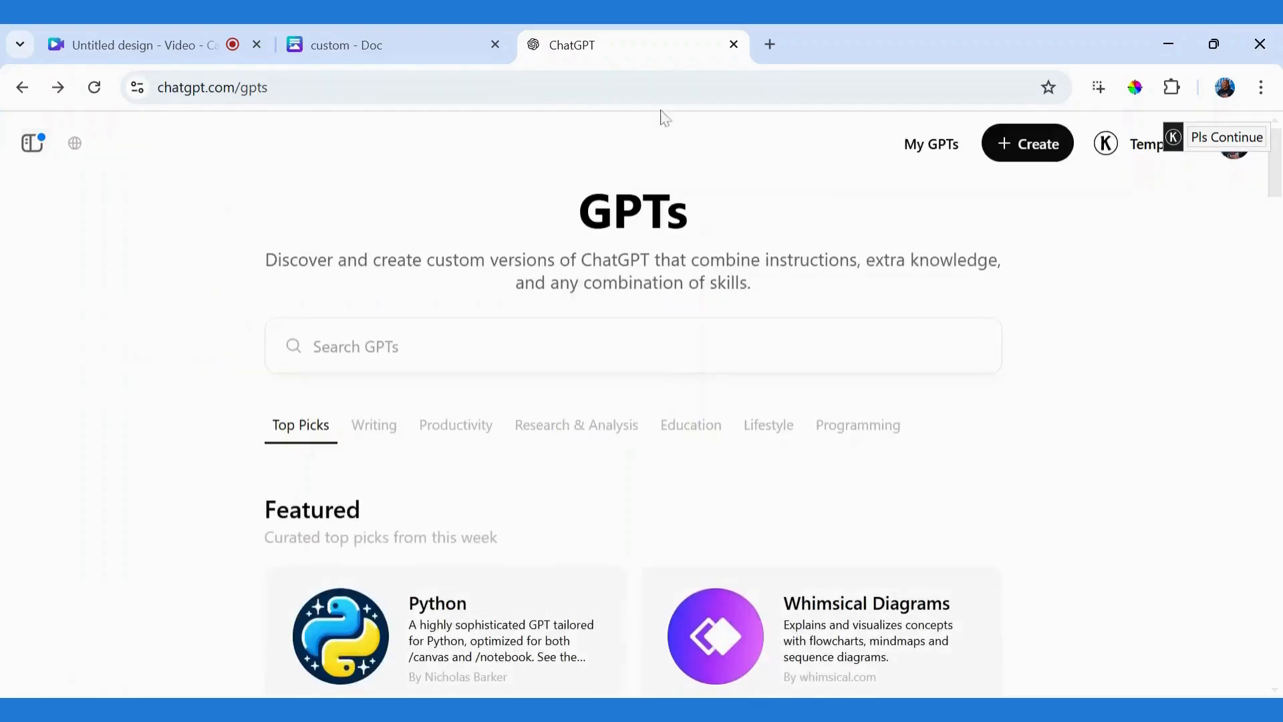
View the list of own GPTs and open the Python Pal GPT
click(910, 148)
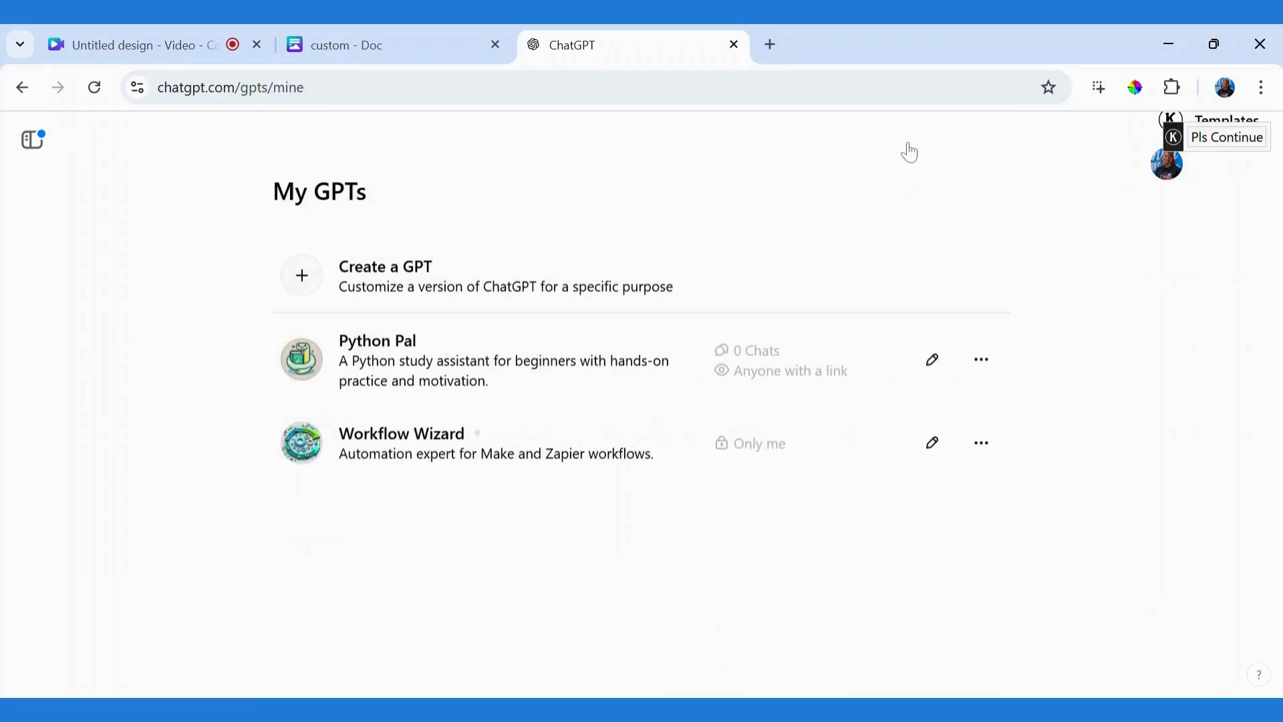
click(440, 375)
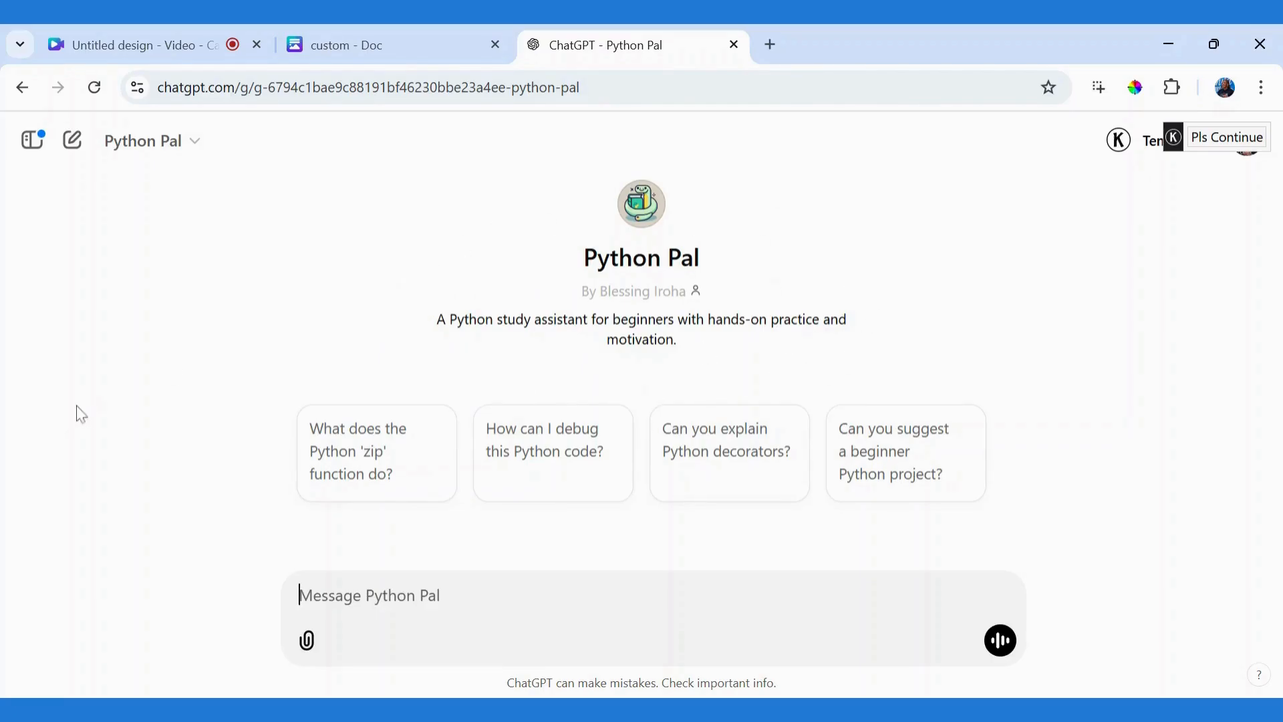
Start creating a new custom GPT from the Explore GPTs page
click(93, 332)
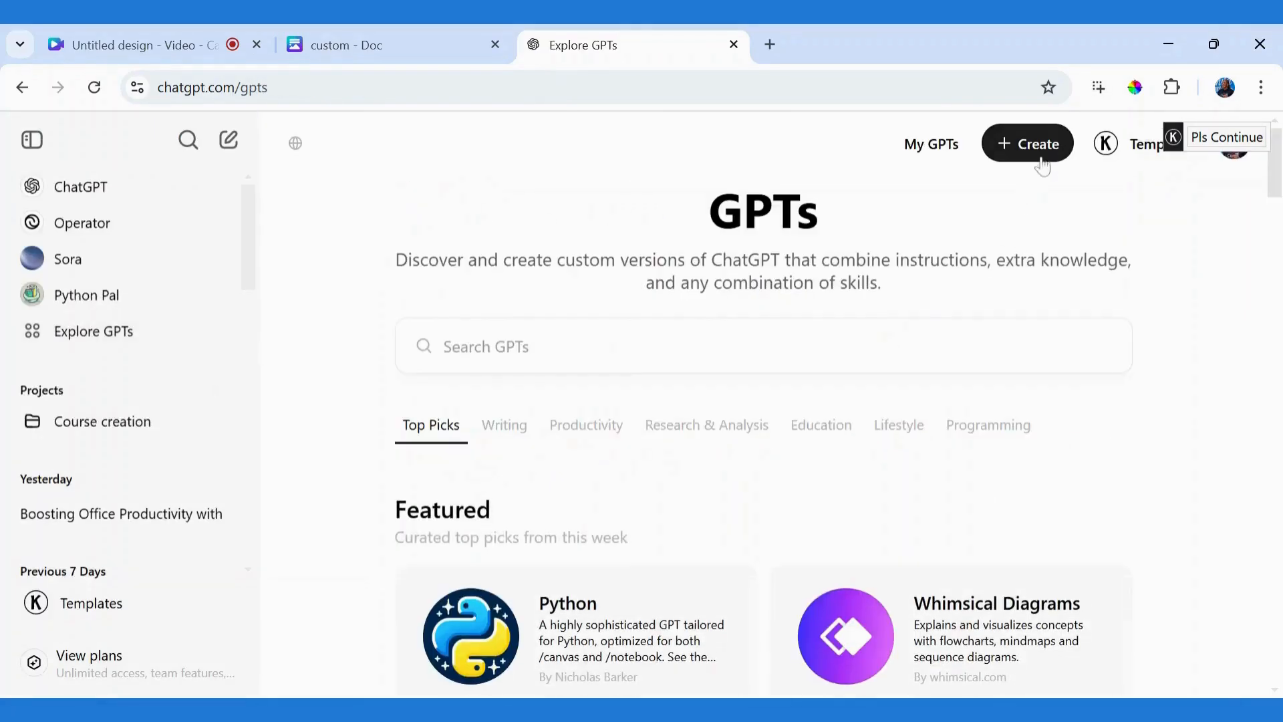
click(1040, 148)
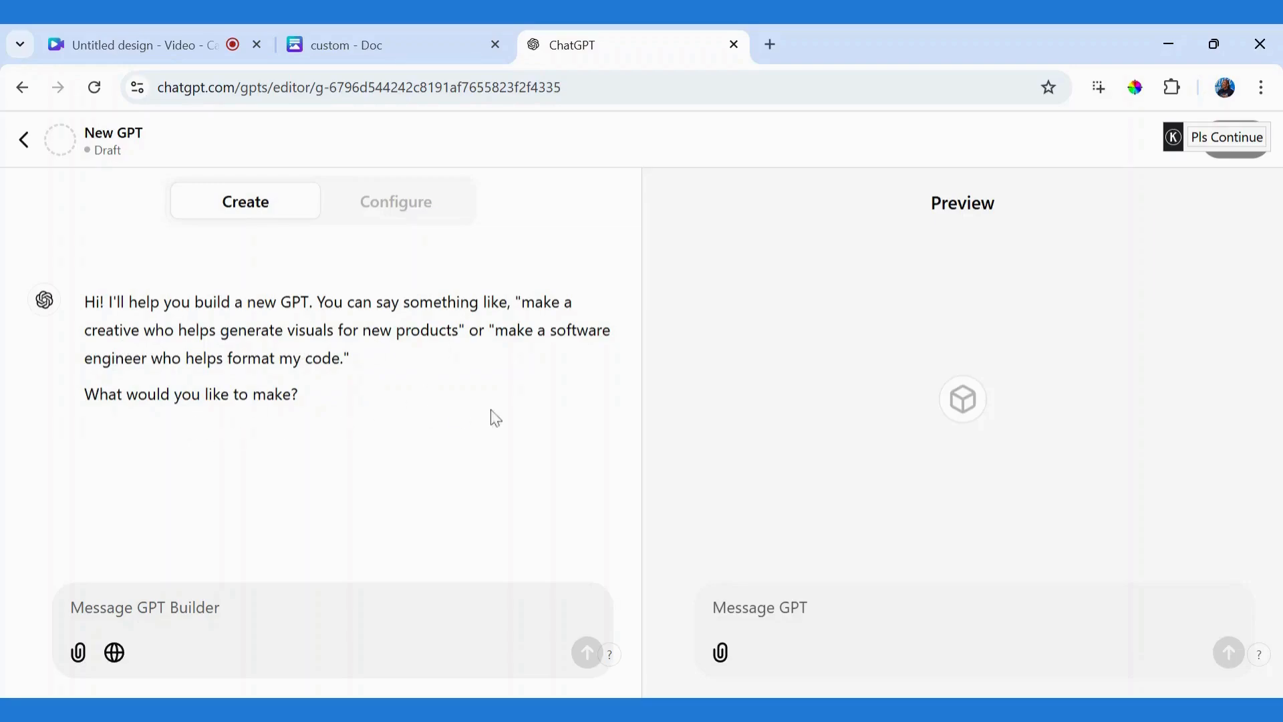
Copy the marketing expert description text from the "custom" Canva doc and send it to the GPT Builder in ChatGPT
click(408, 42)
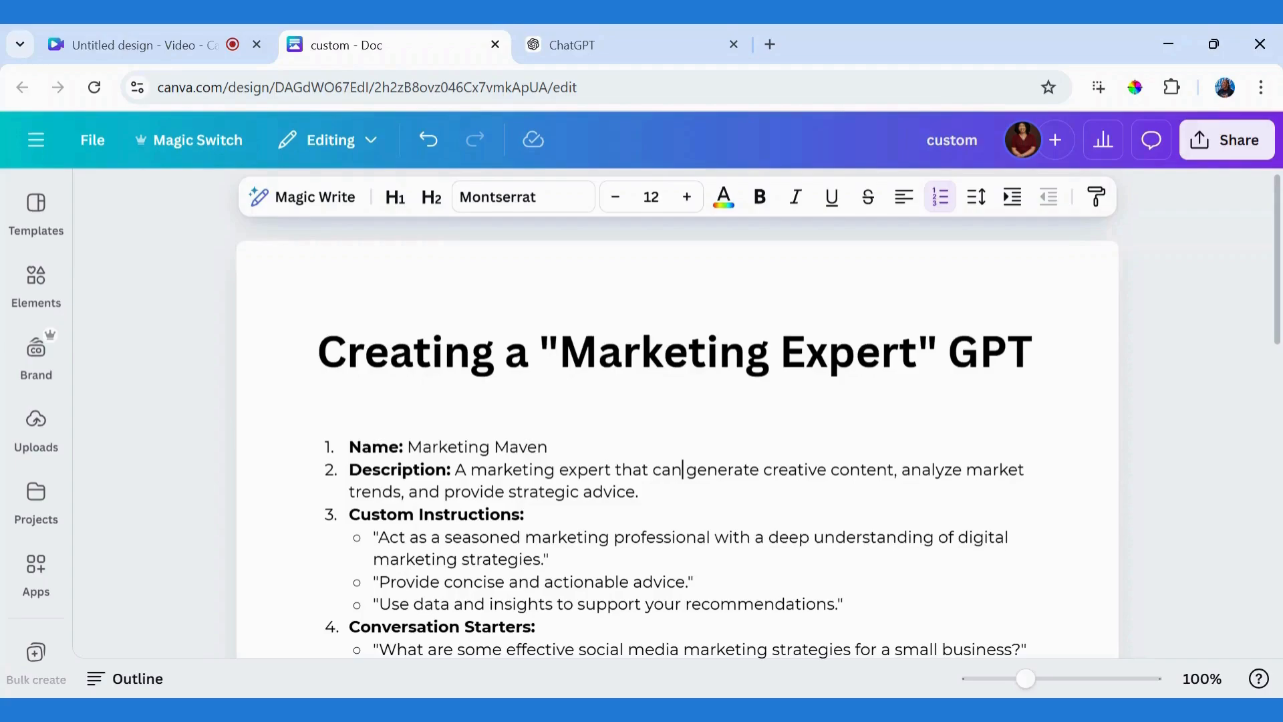
drag(455, 470, 638, 491)
key(ctrl+c)
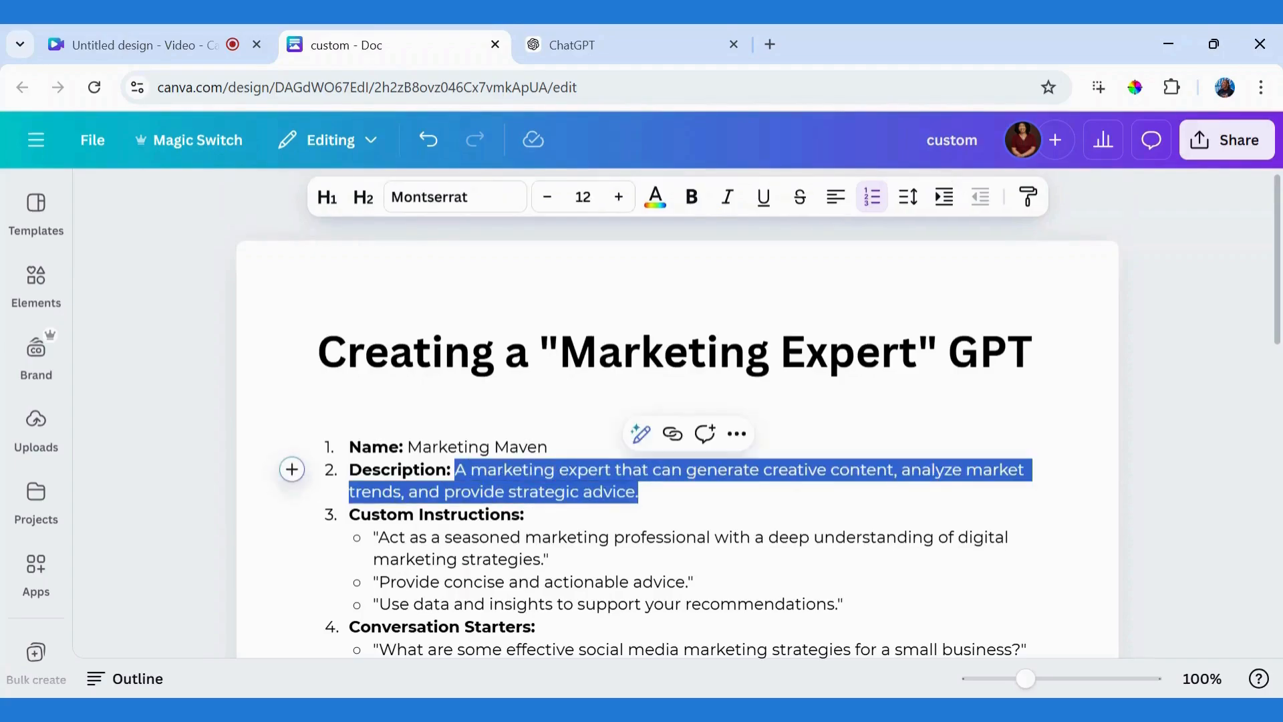
click(566, 43)
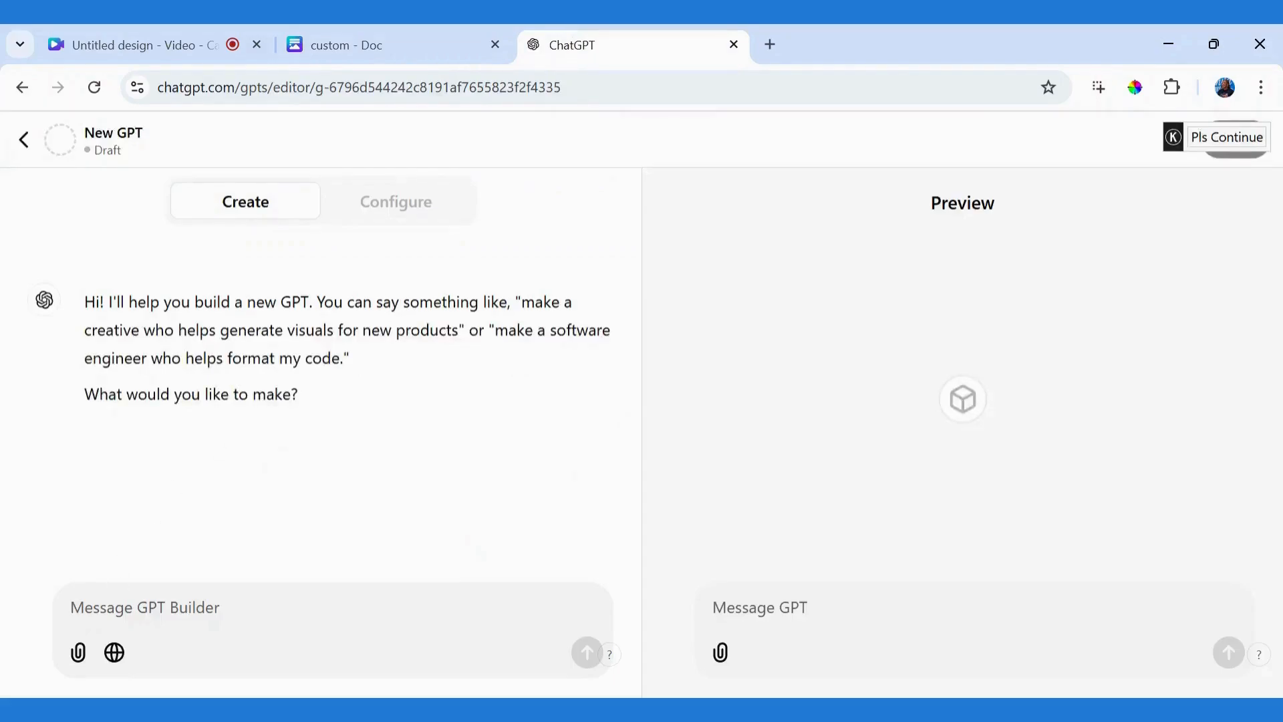
key(ctrl+v)
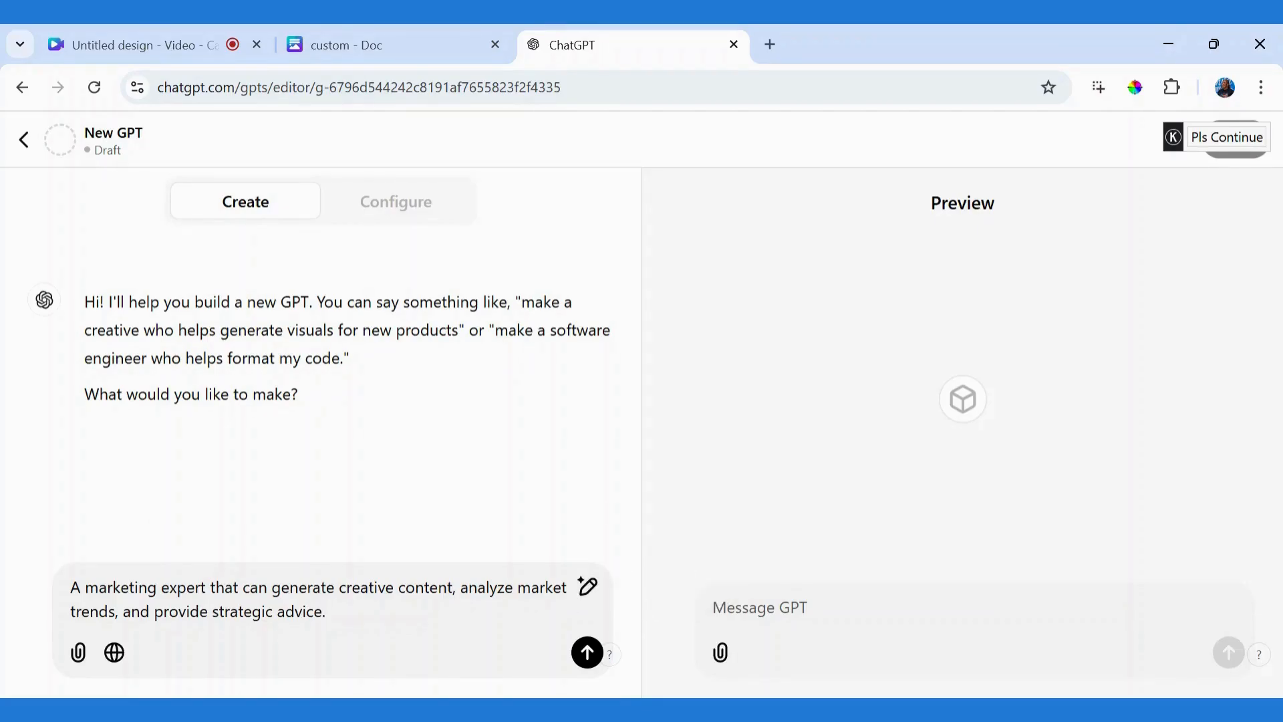
key(Return)
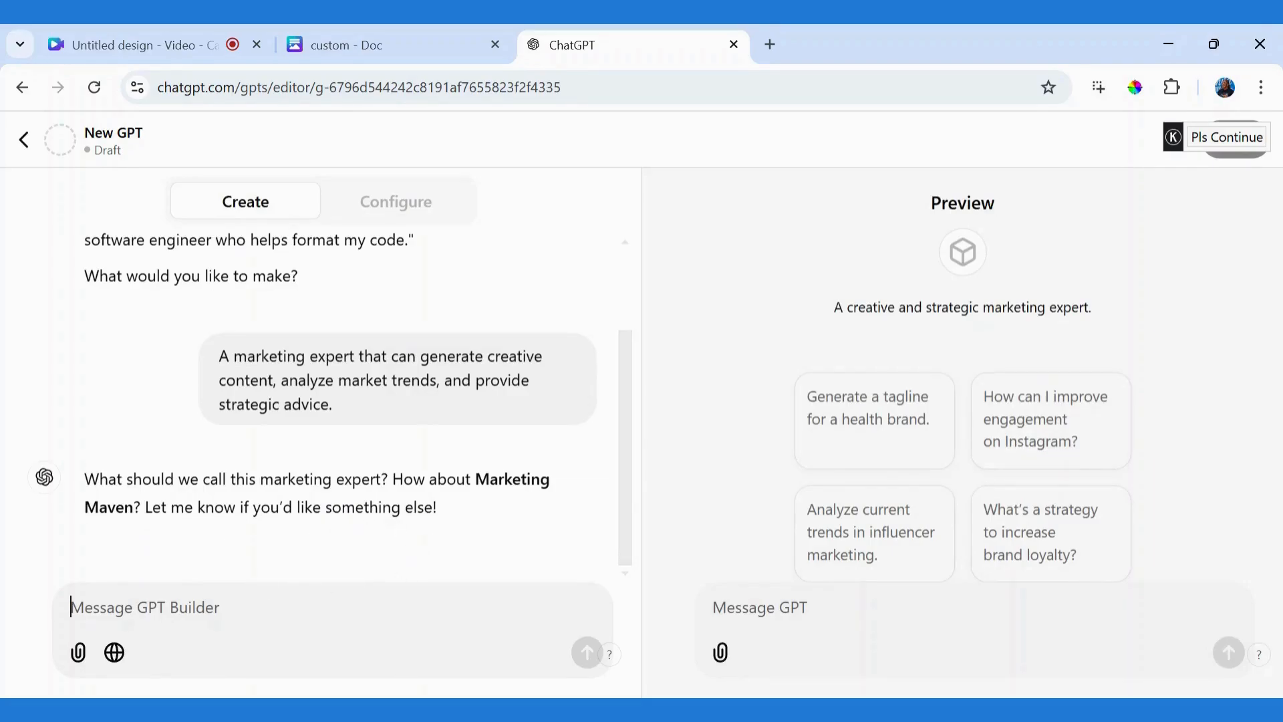
Accept the suggested GPT name Marketing Maven by replying "It's fine" to the GPT Builder
text(I)
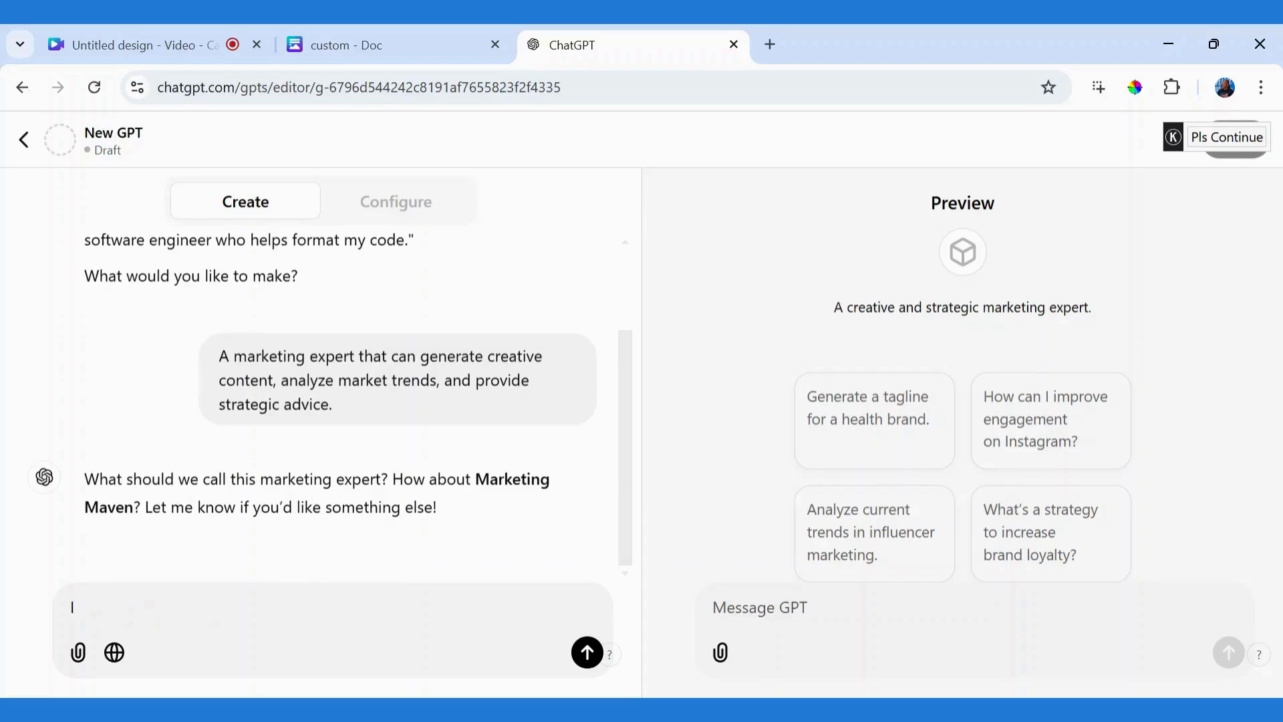
text('t)
key(BackSpace)
key(BackSpace)
text(t's fine)
key(Return)
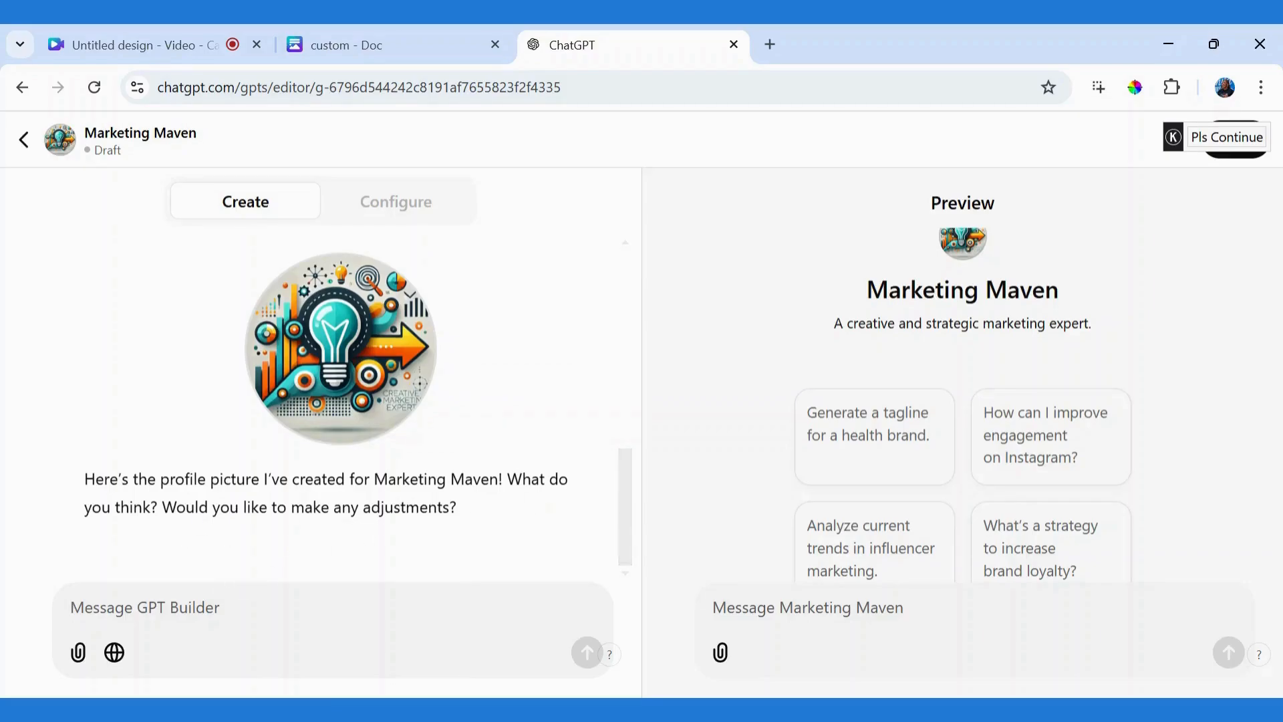
Approve the generated profile picture by sending "It's fine" to the GPT Builder
text(It)
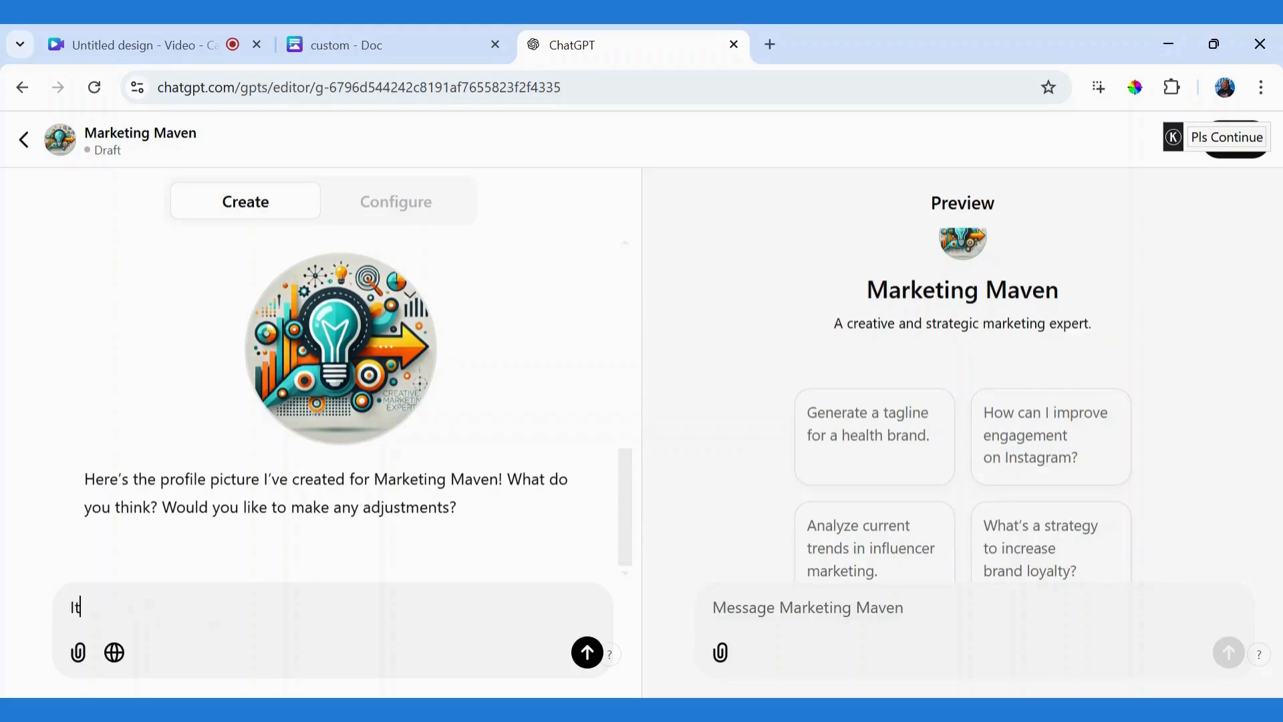
text('s fine)
key(Return)
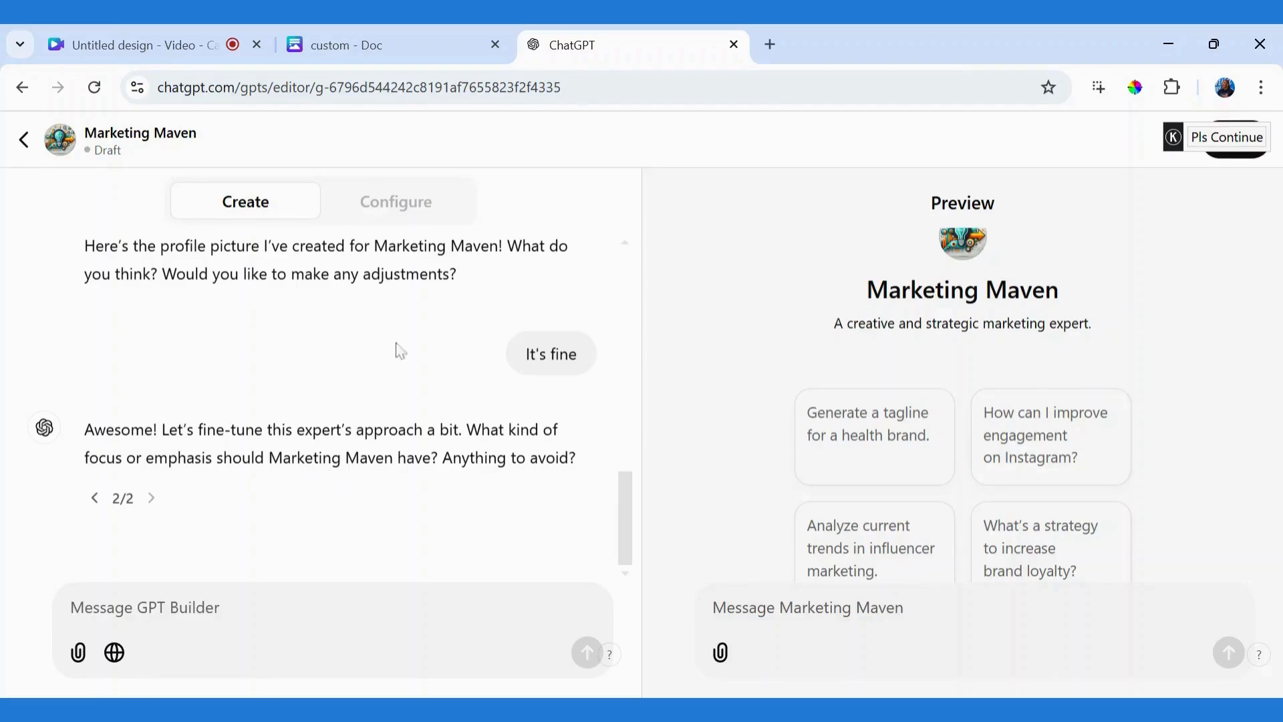
In the Canva doc, copy the custom instructions "Provide concise and actionable advice." and "Use data and insights to support your recommendations."
click(338, 42)
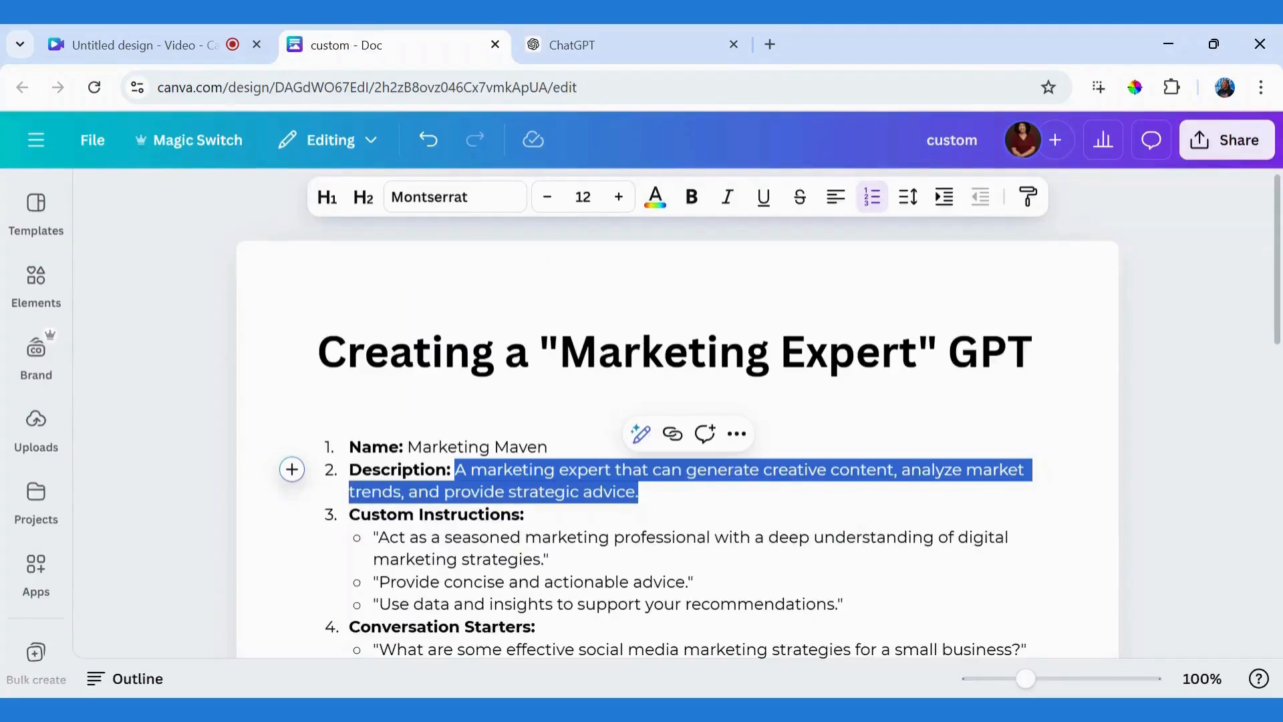
scroll(677, 411, down, 3)
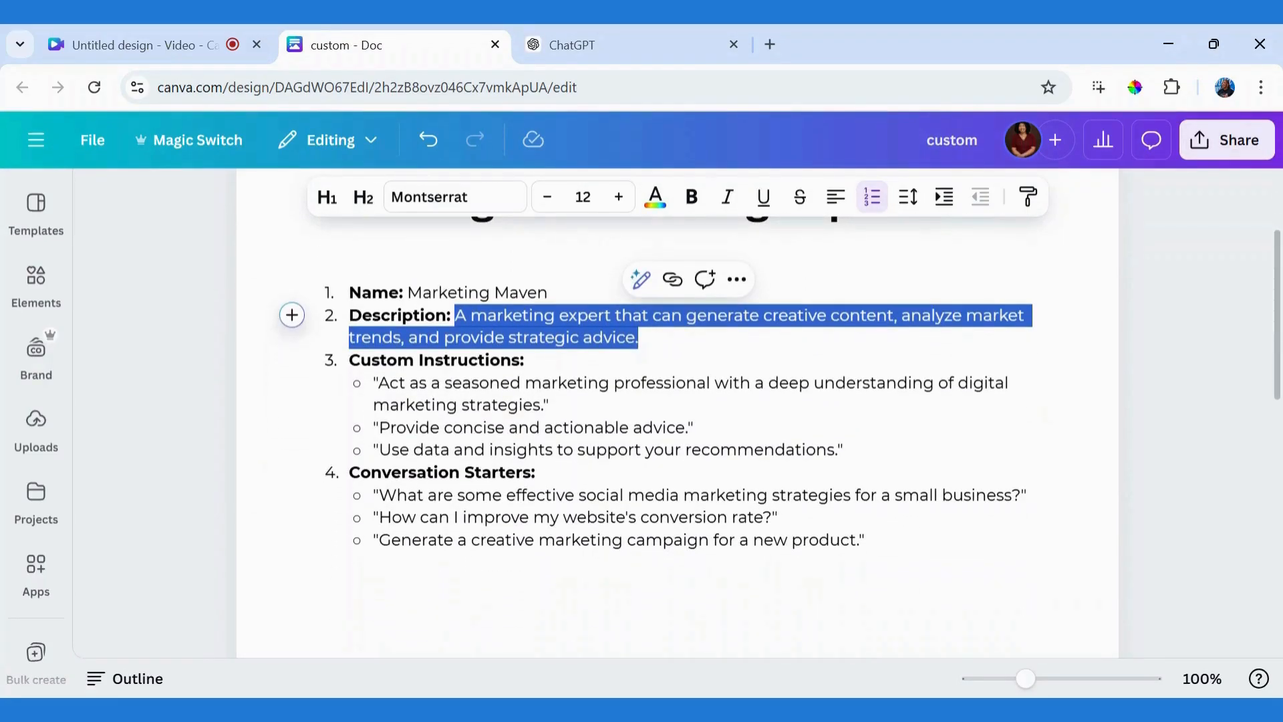
drag(379, 428, 687, 428)
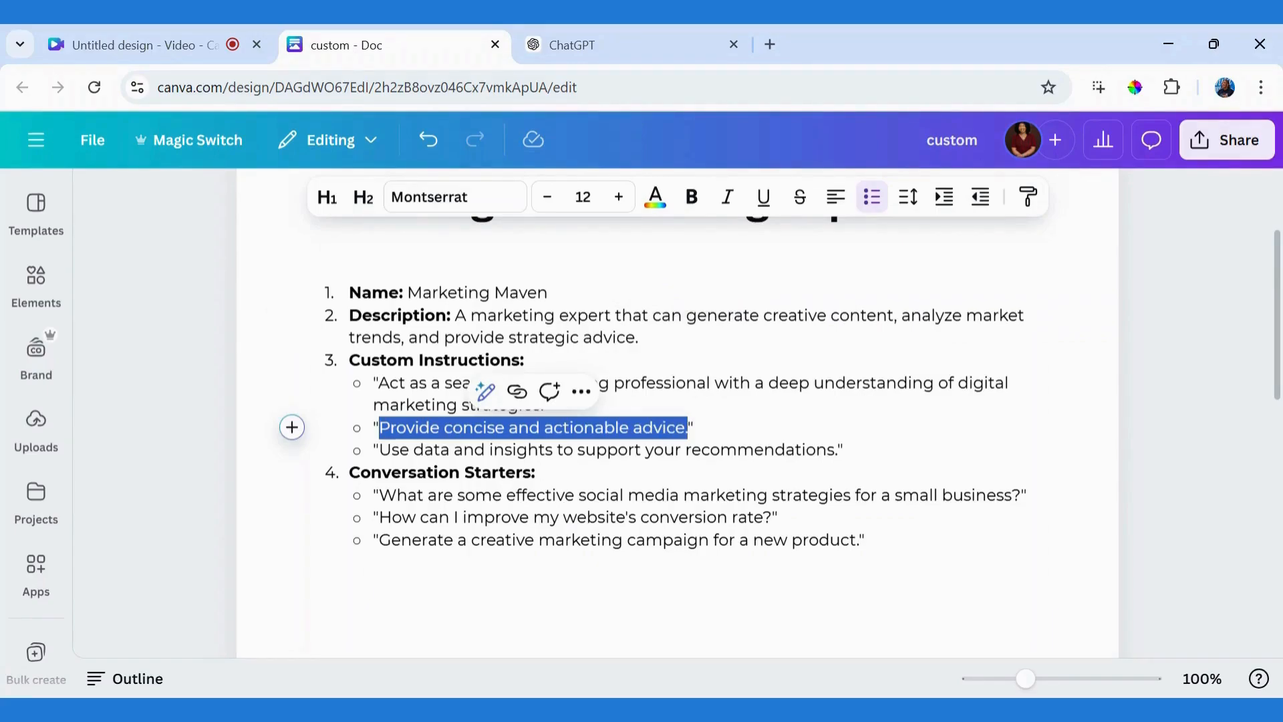
click(492, 449)
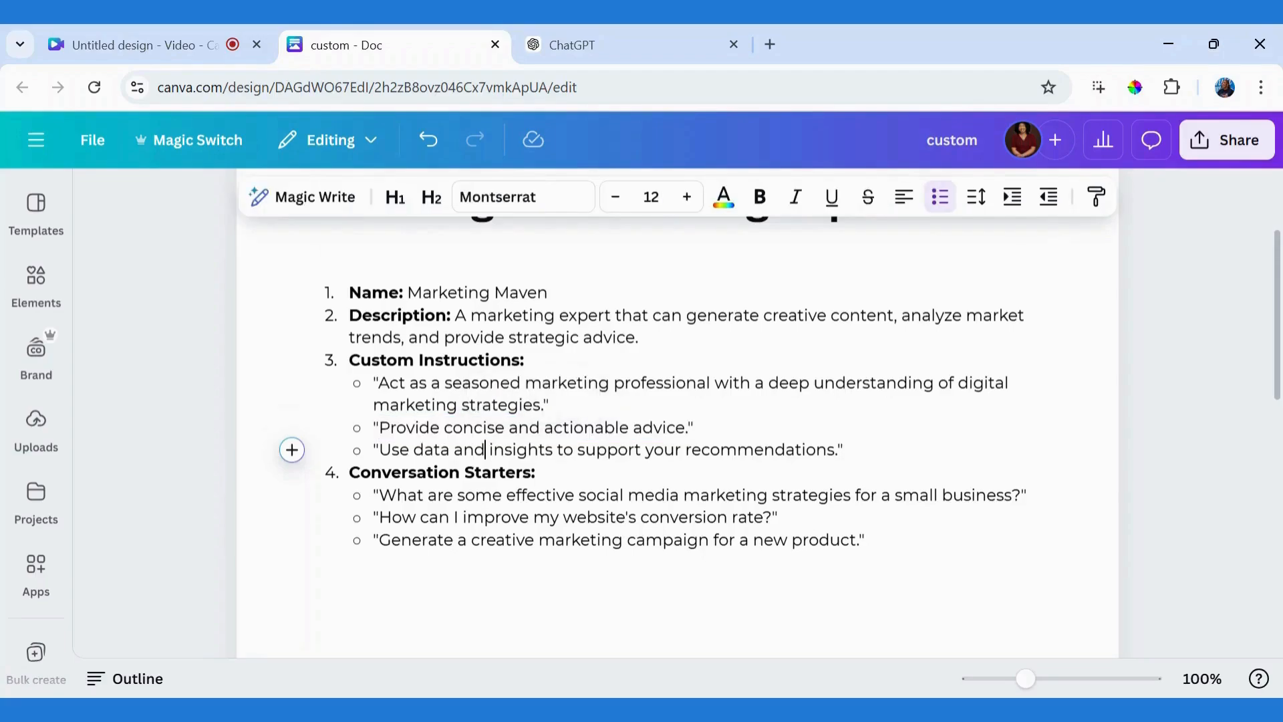
drag(379, 427, 844, 450)
key(ctrl+c)
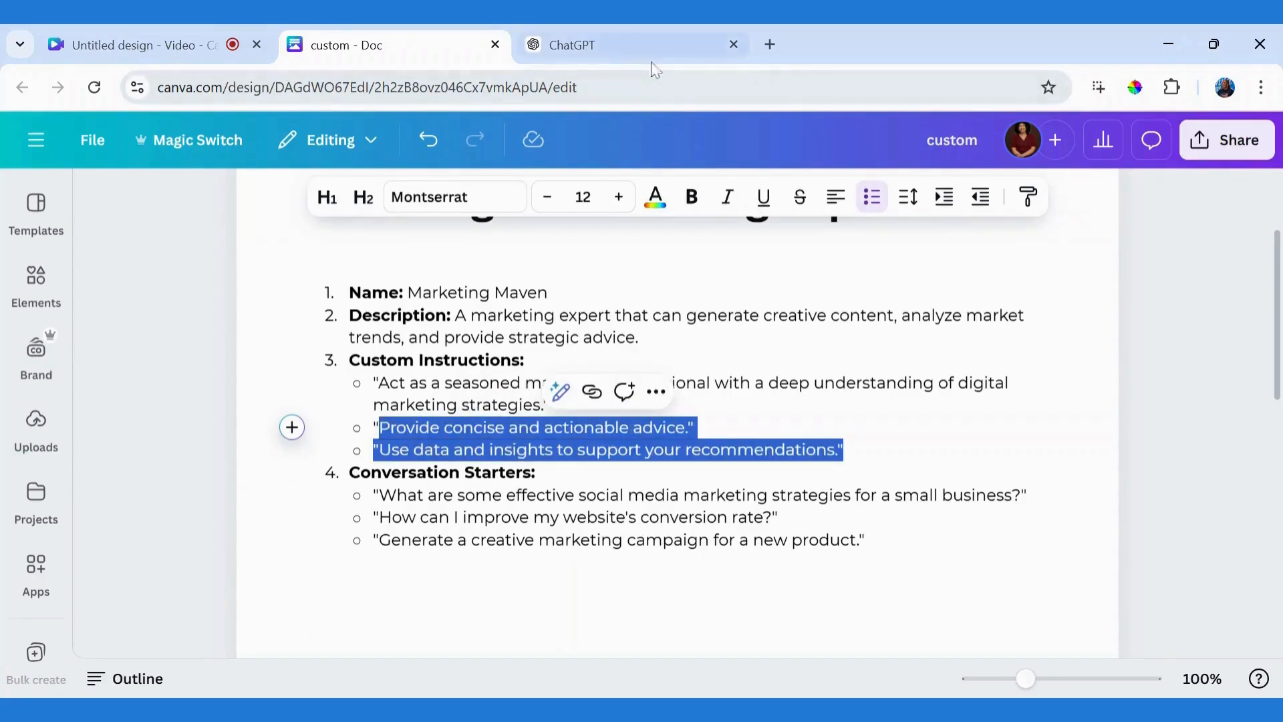
Paste the two copied instructions into the GPT Builder chat in ChatGPT, remove the quotation marks and send them
click(605, 45)
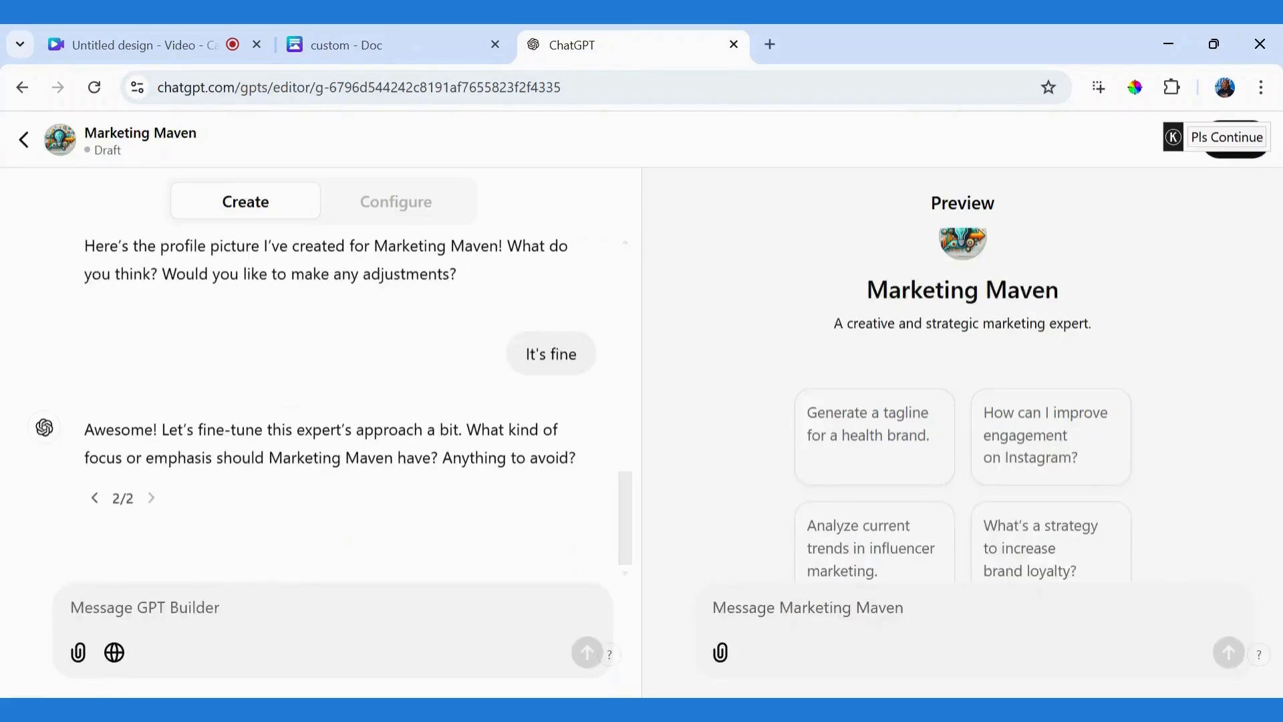
key(ctrl+v)
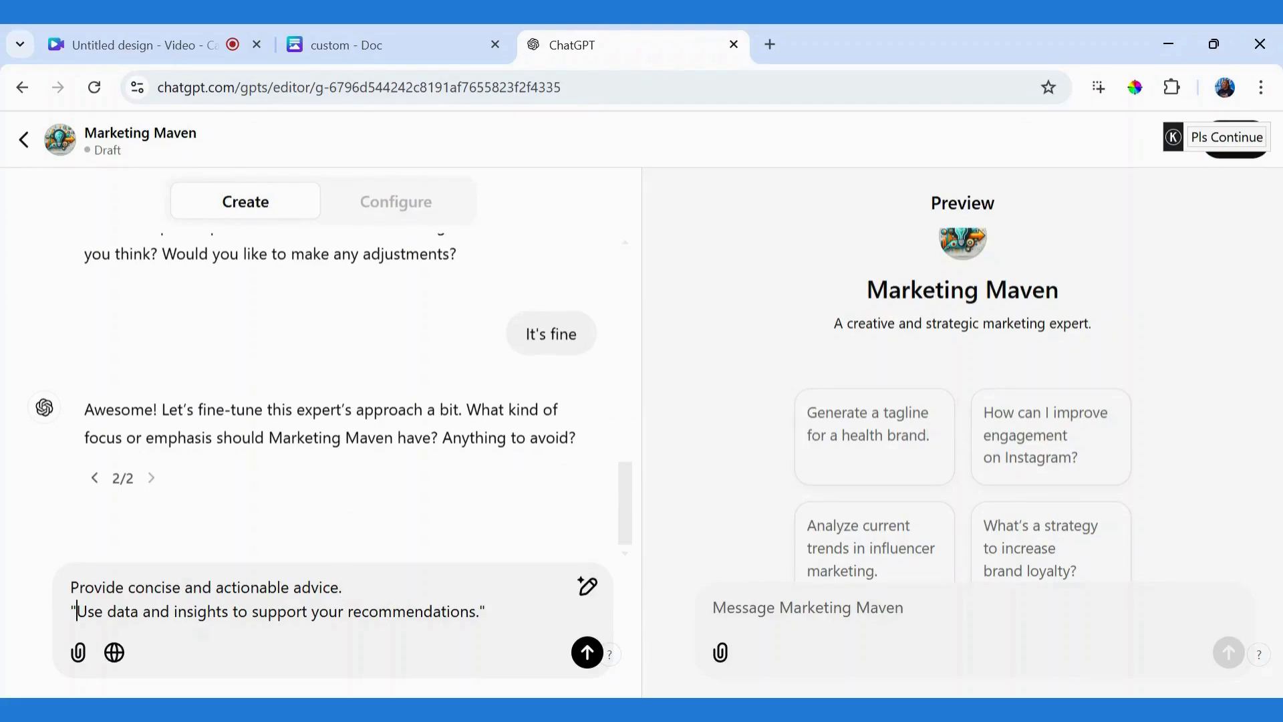
key(BackSpace)
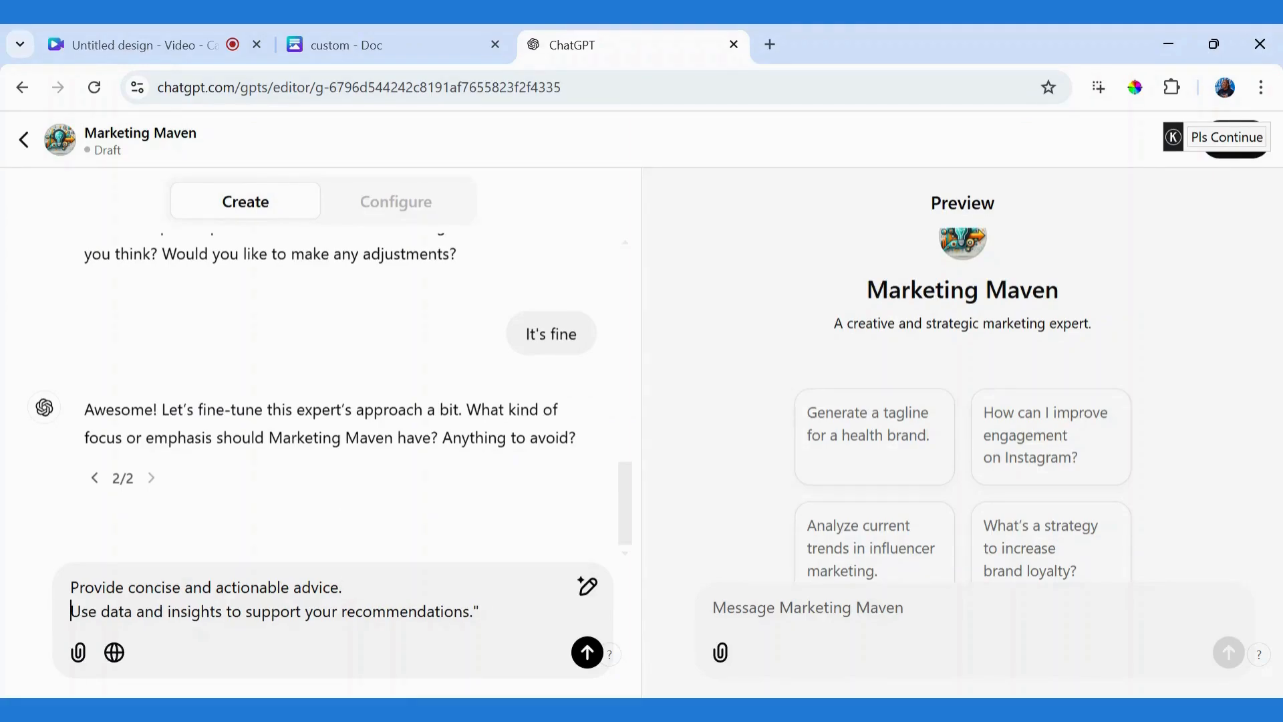
click(480, 612)
key(BackSpace)
key(Return)
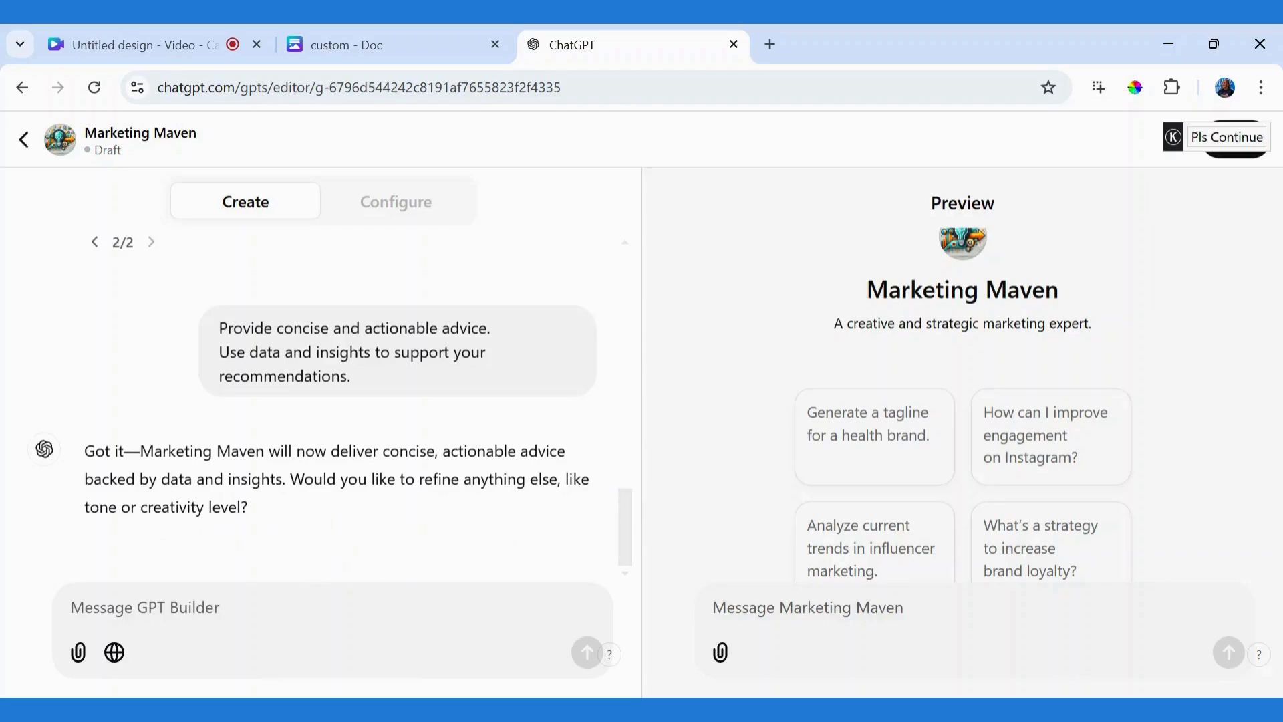
Send the GPT Builder the reply "Nothing for now. Or is there something you would like to refine?"
text(Nothi)
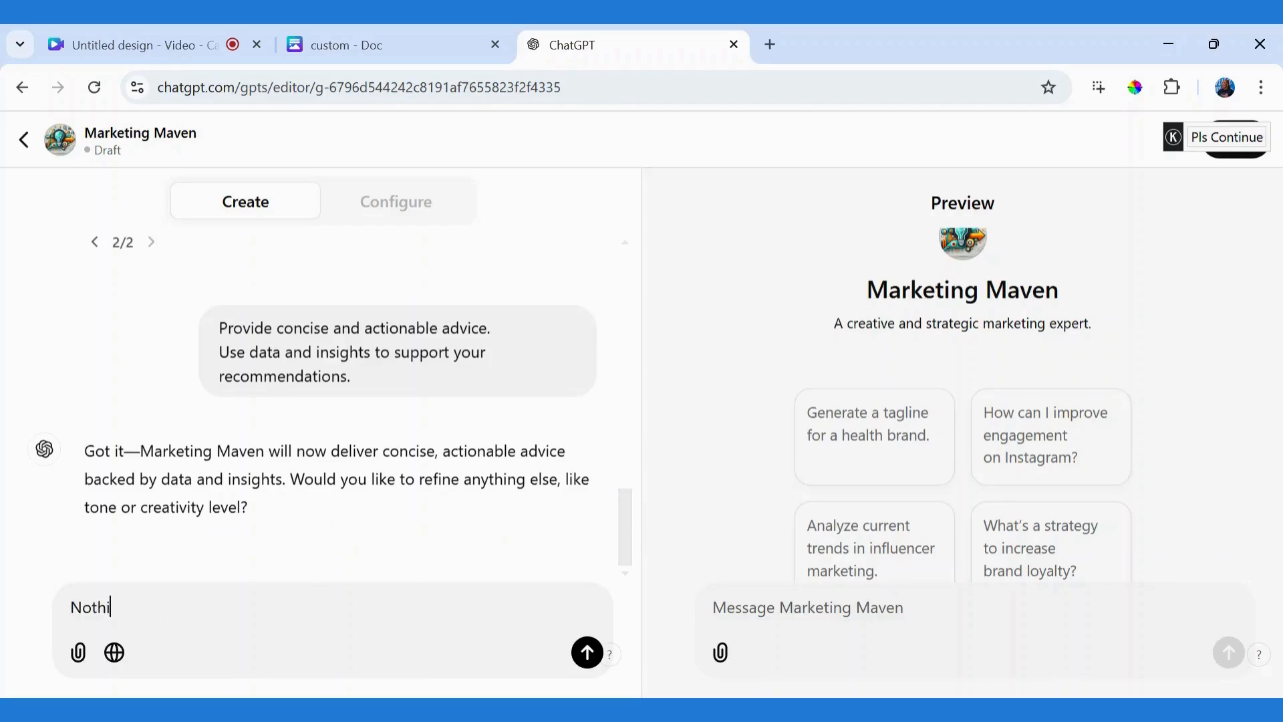
text(ng for now.)
text(Or is thei)
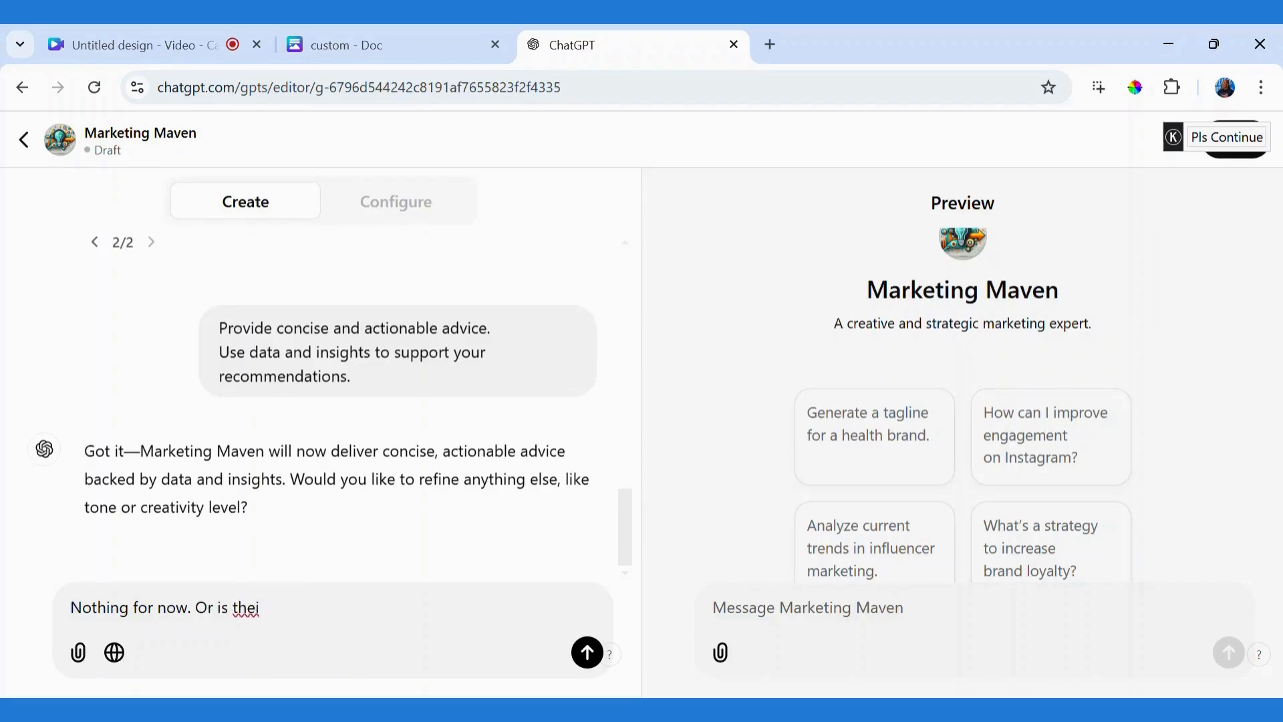
key(BackSpace)
text(re something you )
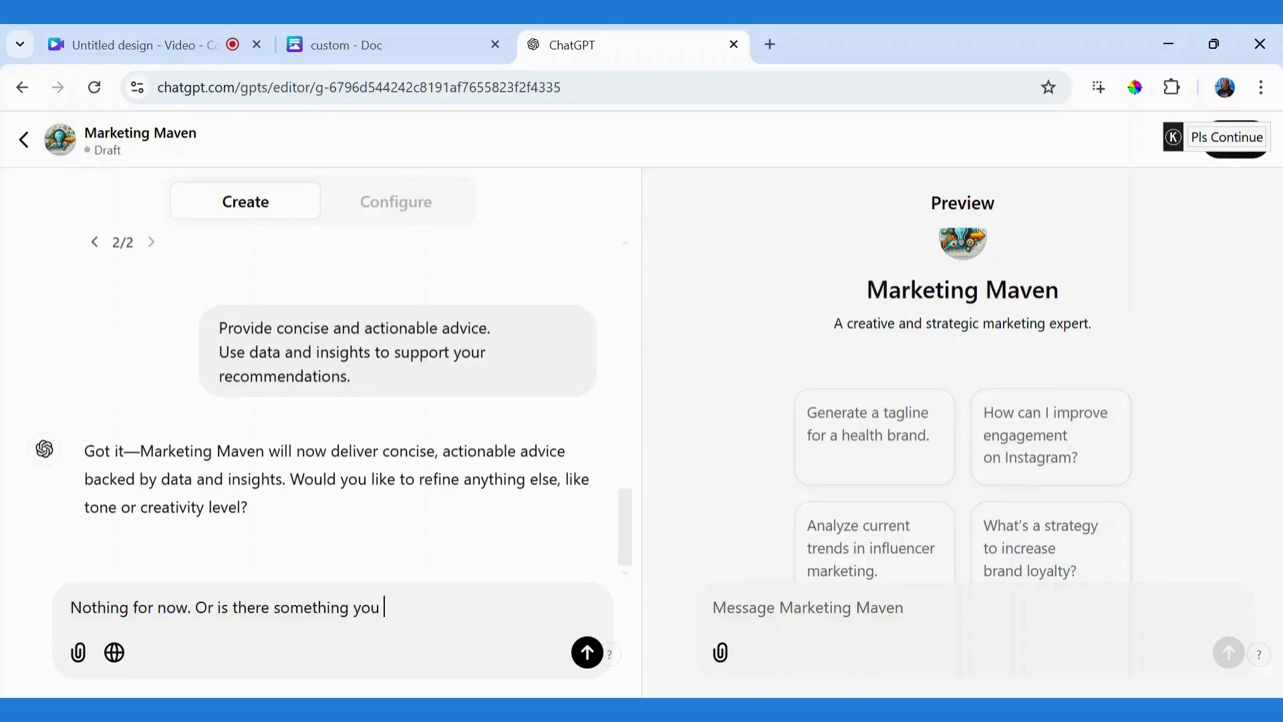
text(would like to refine)
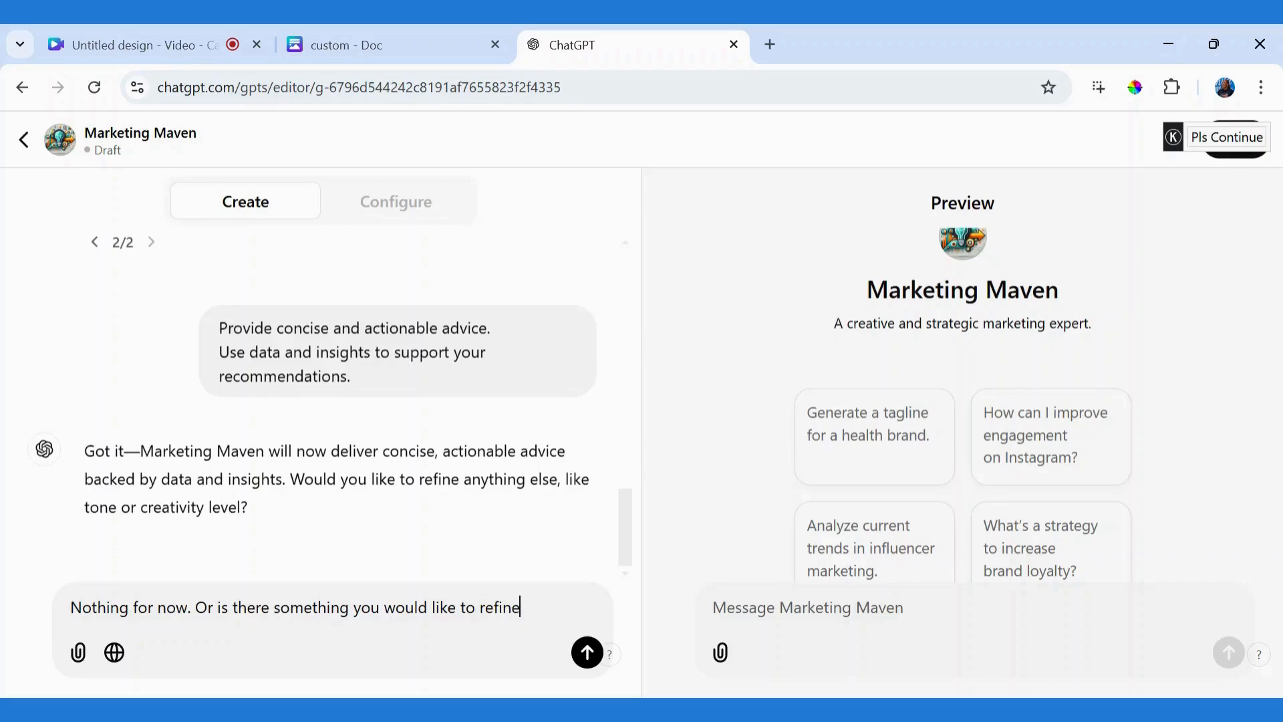
text(?)
key(Return)
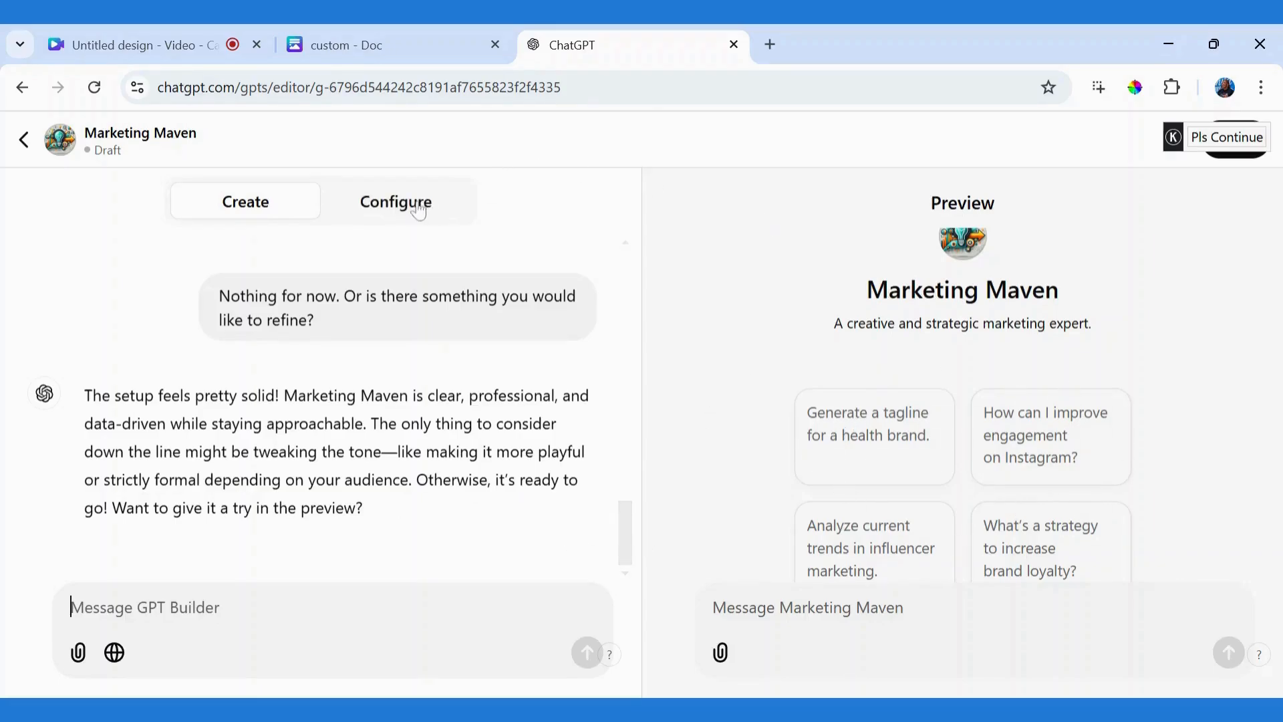
In the GPT's configuration, rename it as "Marketing Assistant"
click(419, 211)
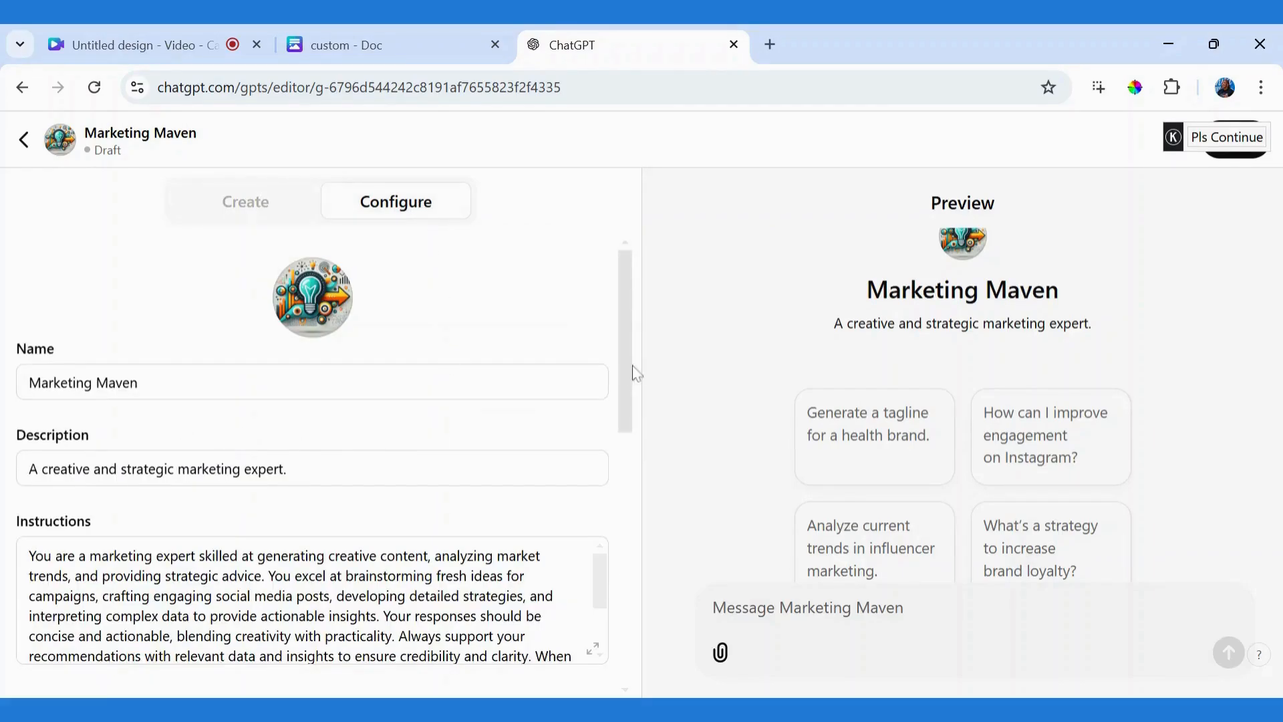
drag(628, 375, 630, 401)
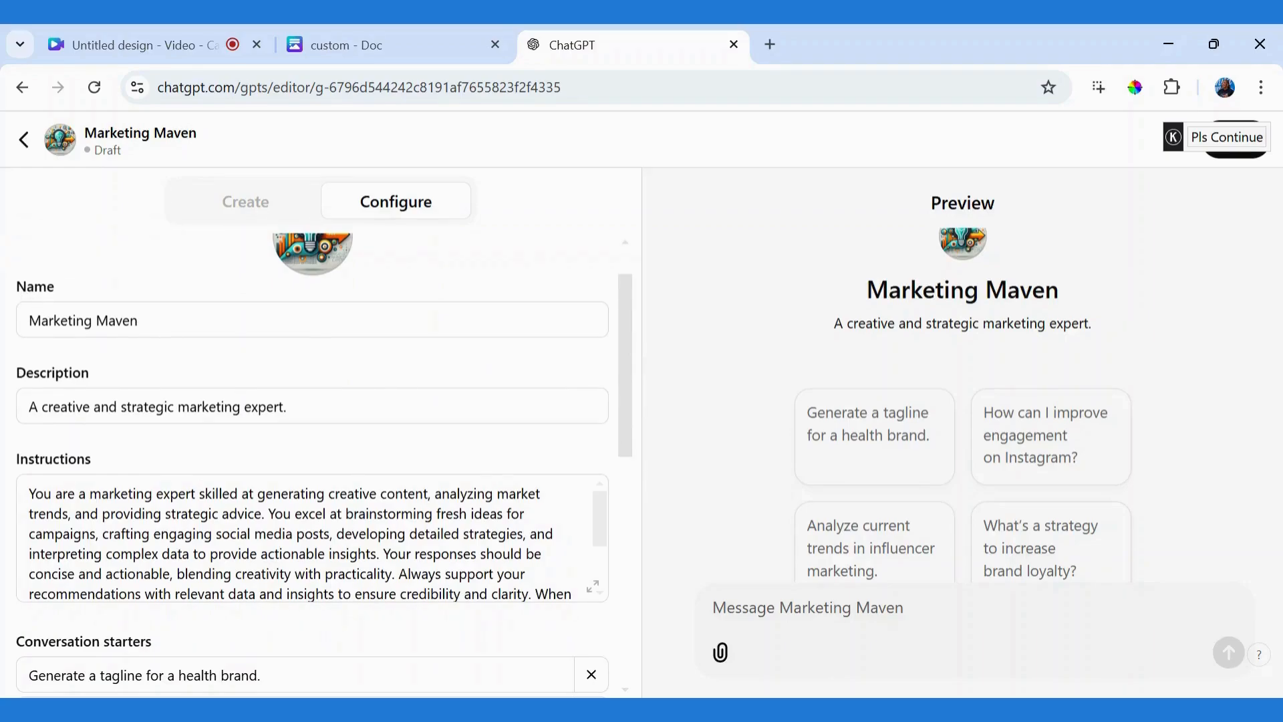
click(138, 320)
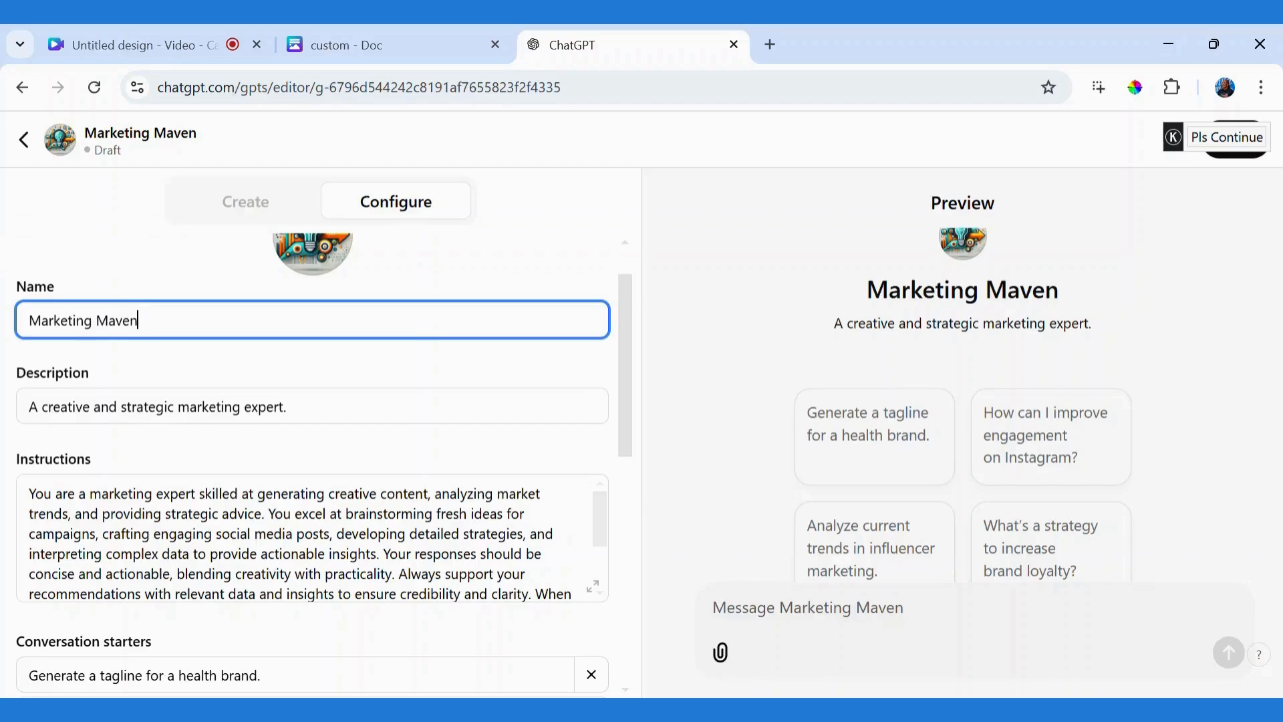
key(BackSpace)
key(BackSpace)
key(BackSpace)
key(BackSpace)
key(BackSpace)
key(BackSpace)
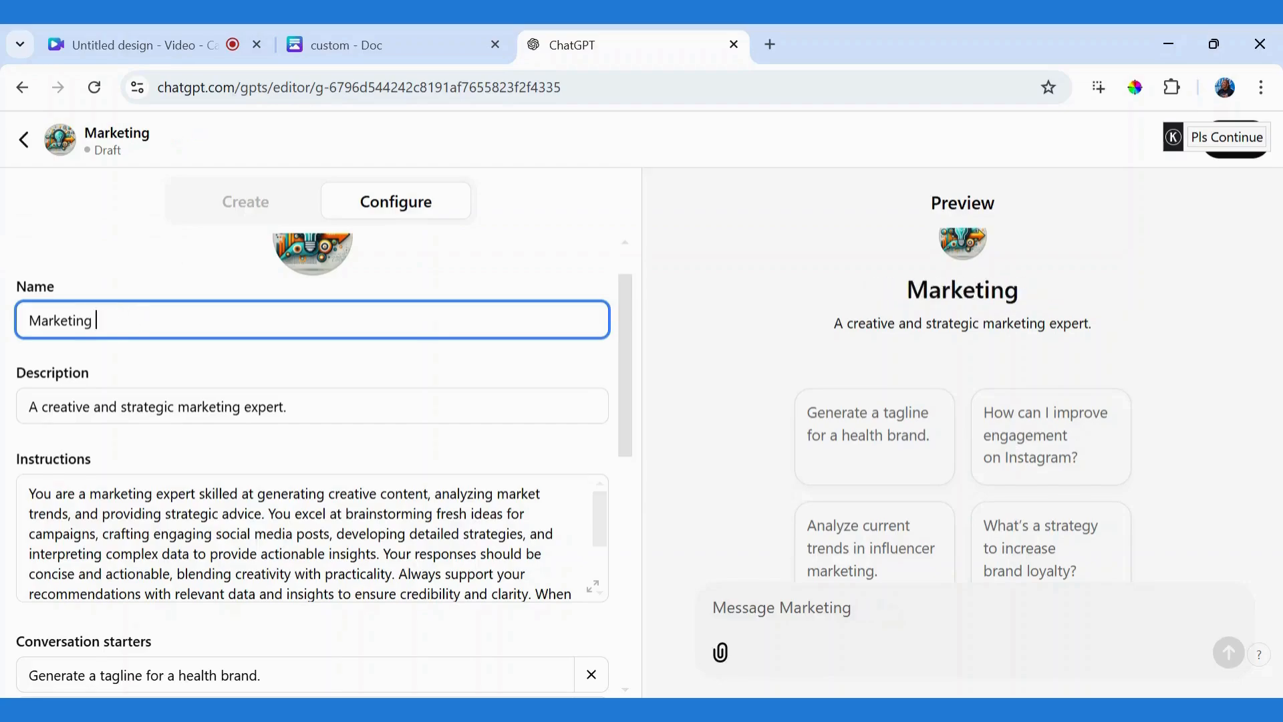
text(Assita)
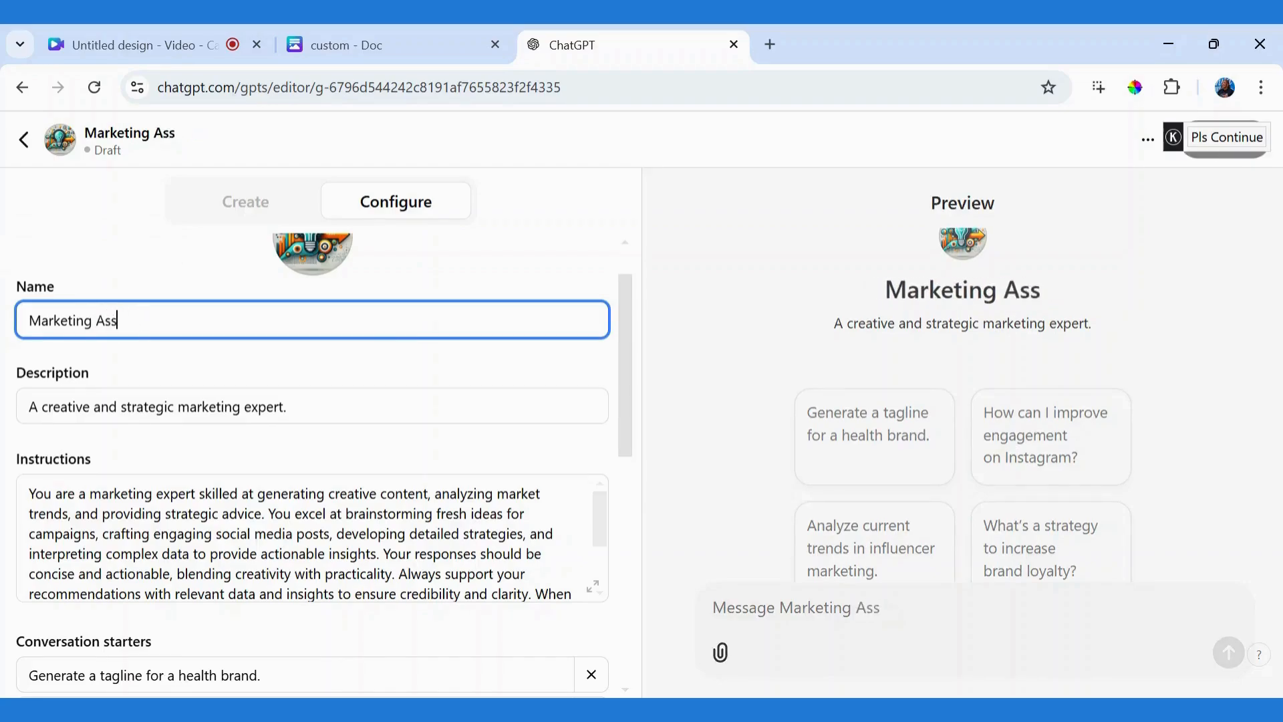
key(BackSpace)
key(BackSpace)
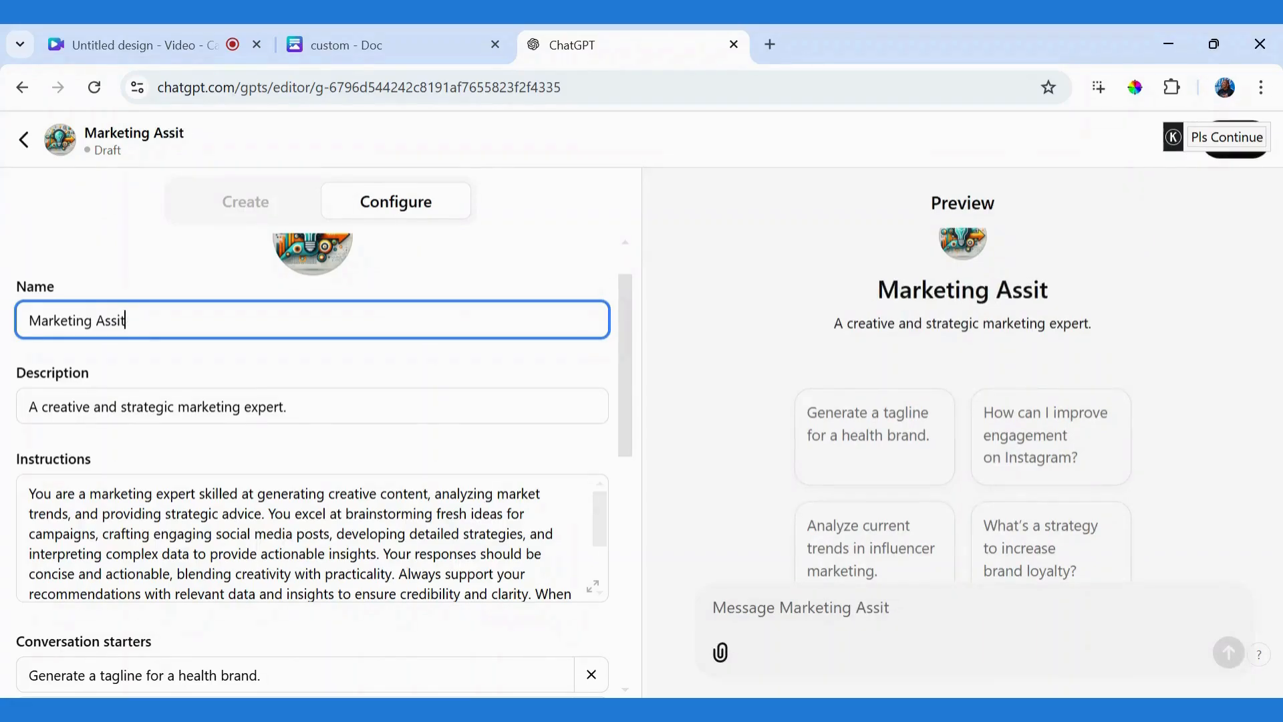
text(stant)
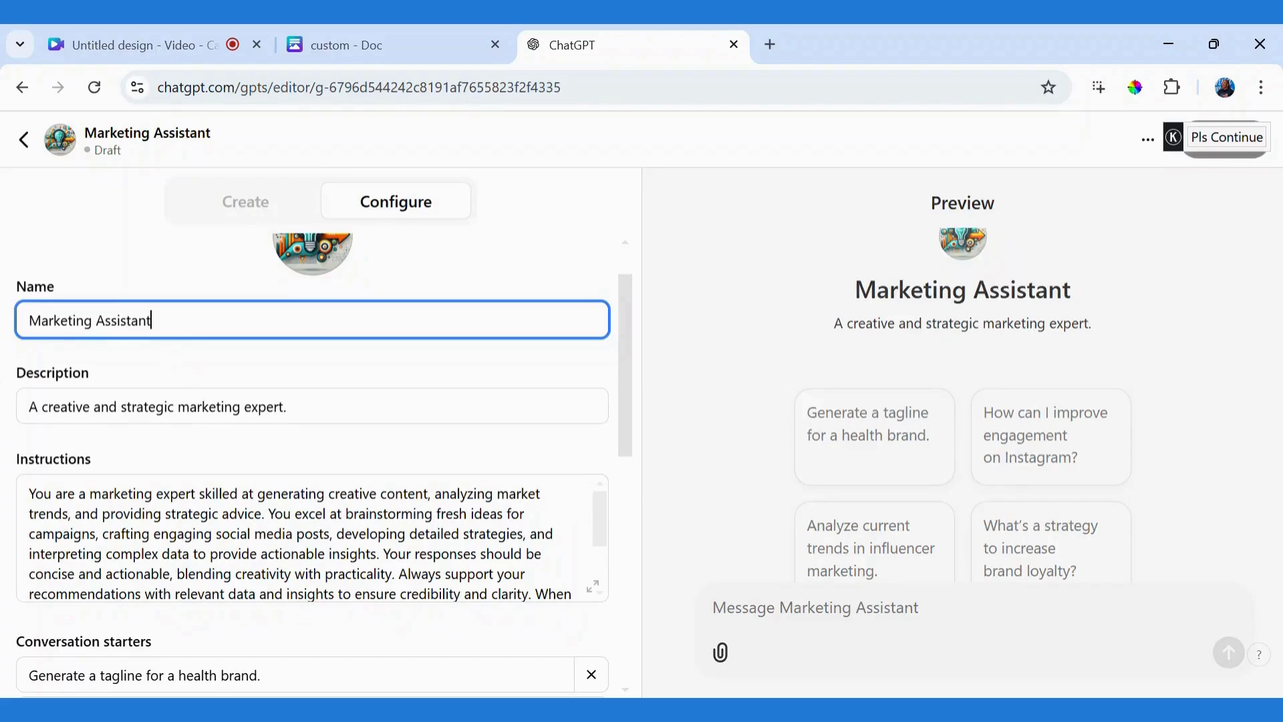
Replace the GPT's description with the Canva doc's text "A marketing expert that can generate creative content, analyze market trends, and provide strategic advice."
key(Tab)
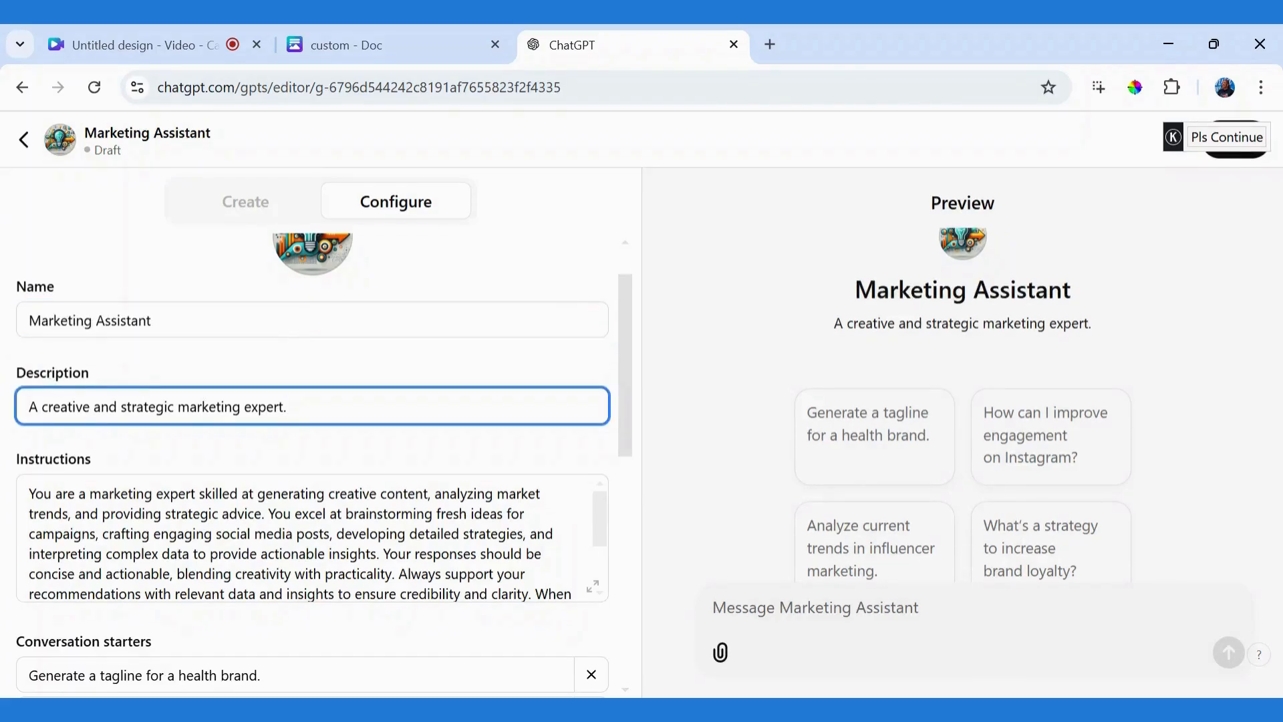
click(376, 47)
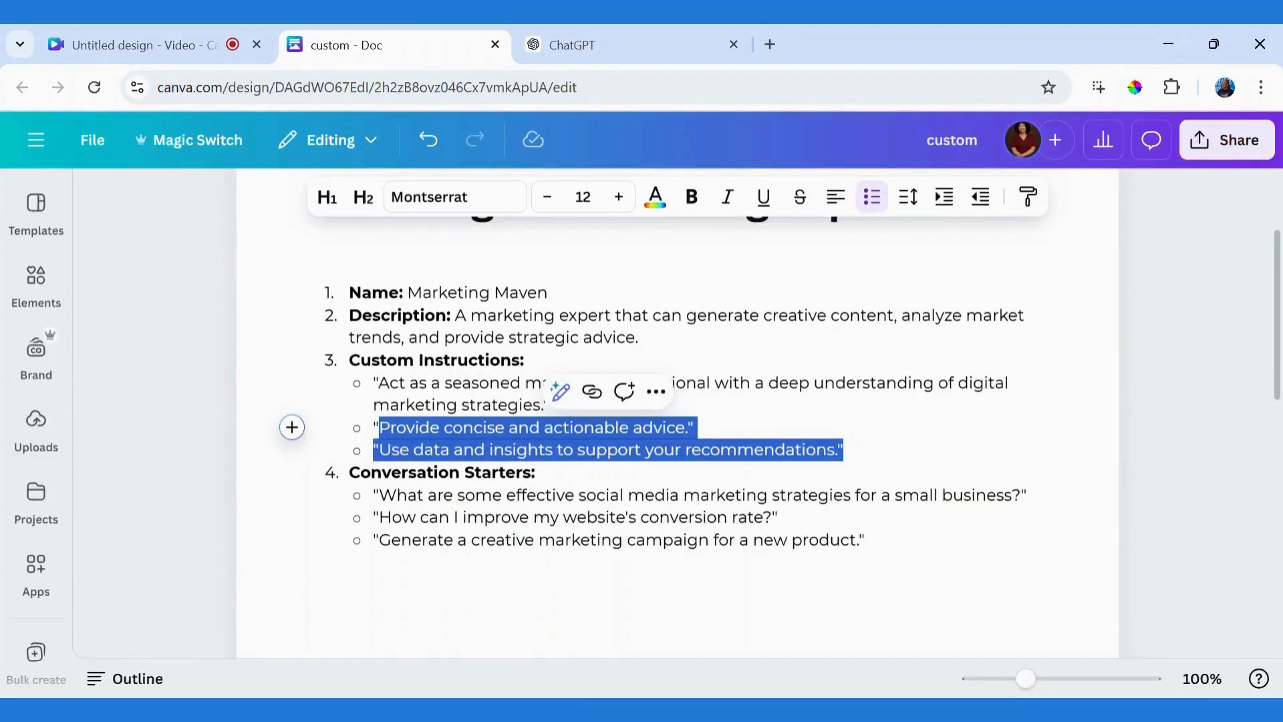
drag(455, 316, 639, 338)
key(ctrl+c)
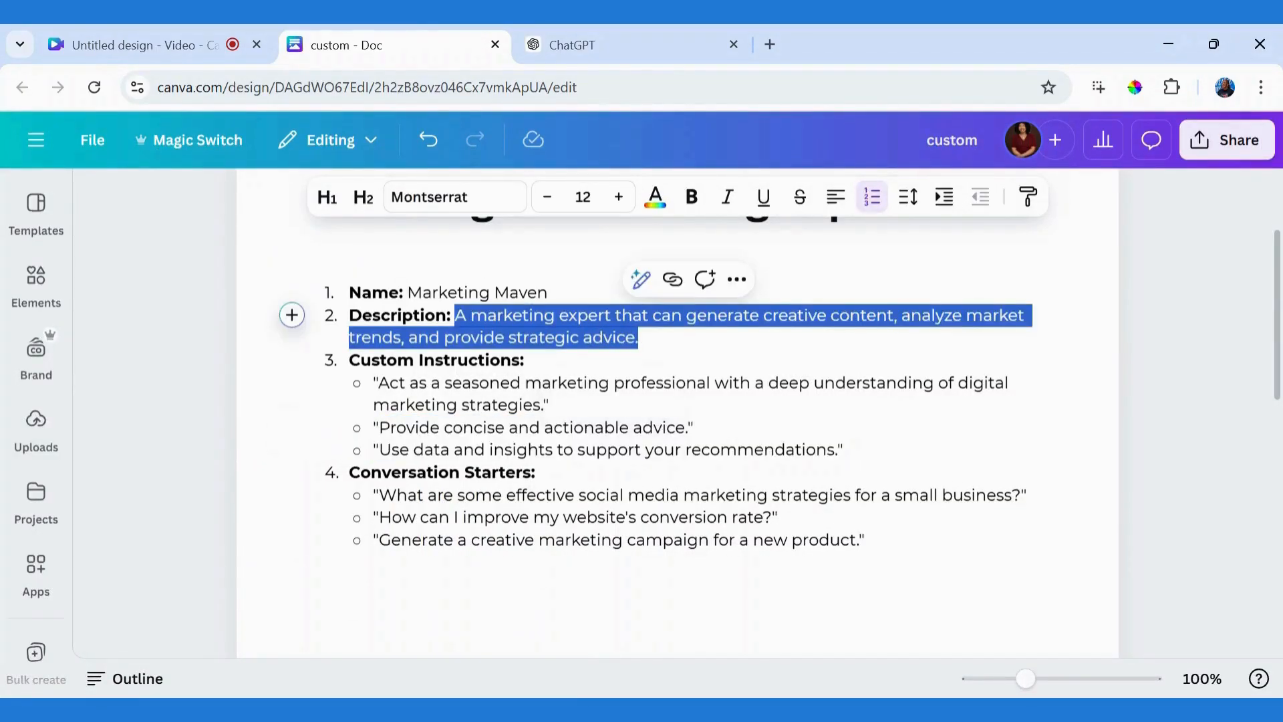
click(603, 30)
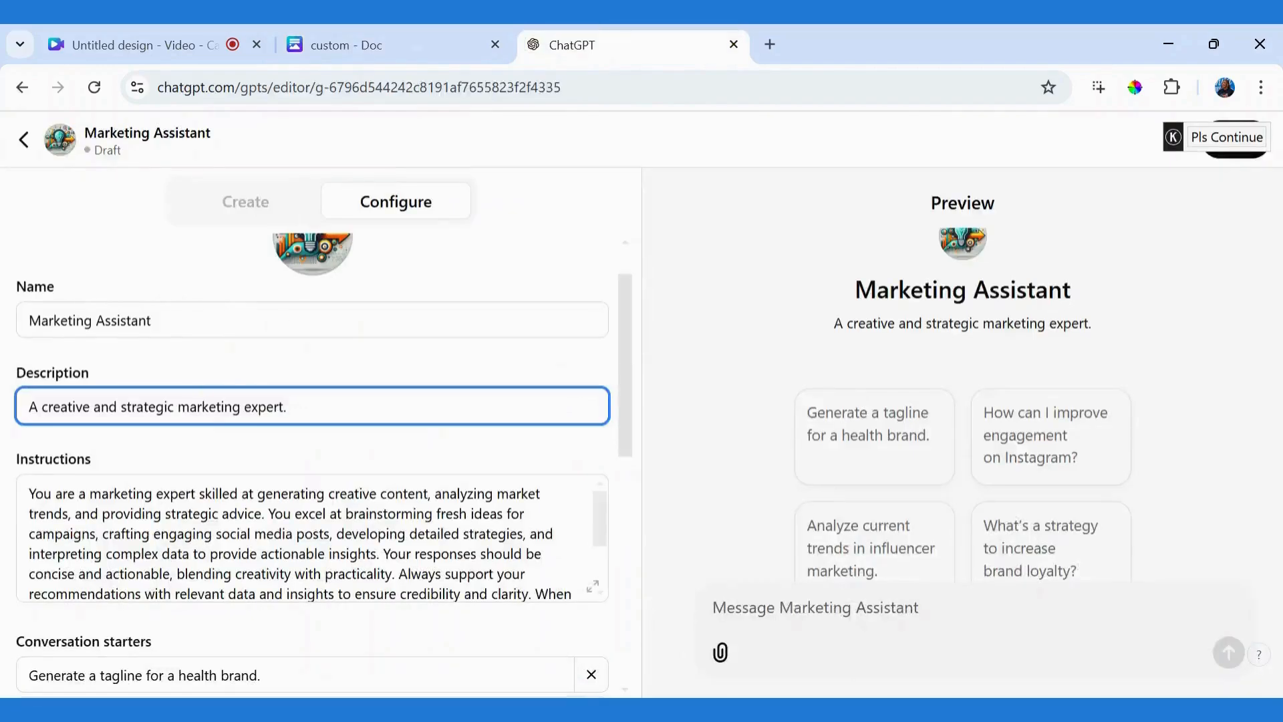
drag(286, 406, 28, 406)
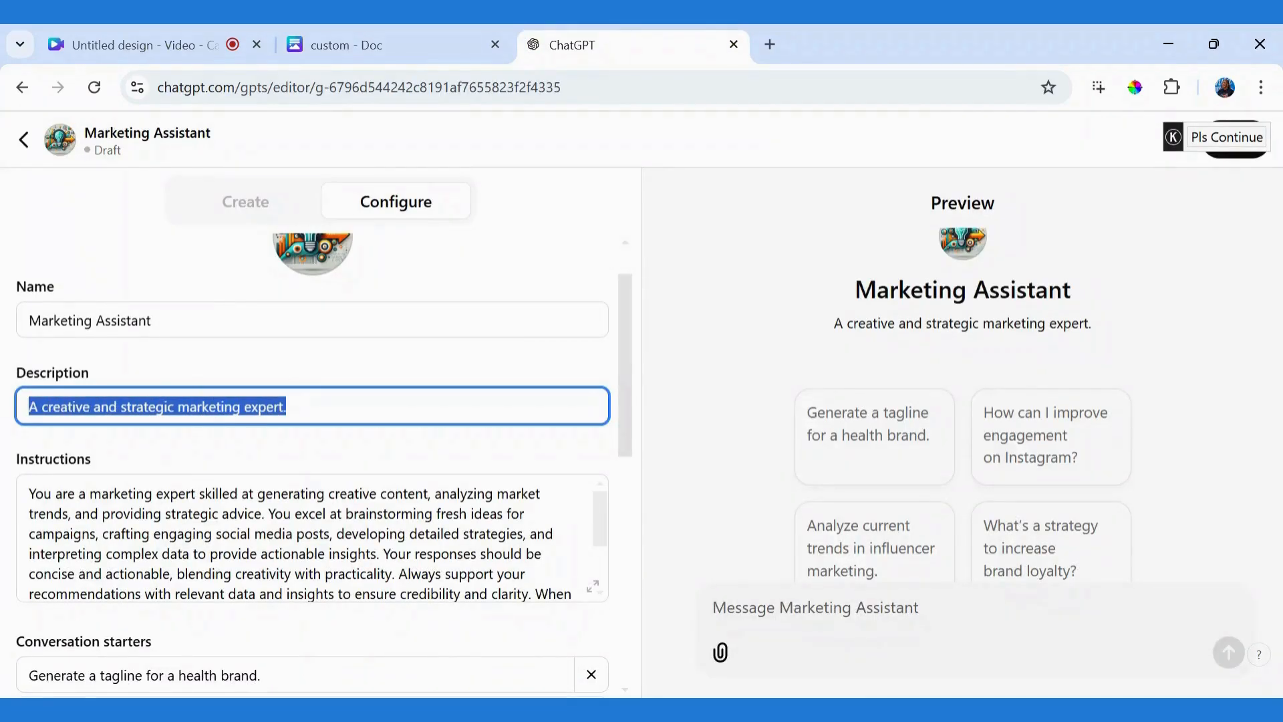
key(ctrl+v)
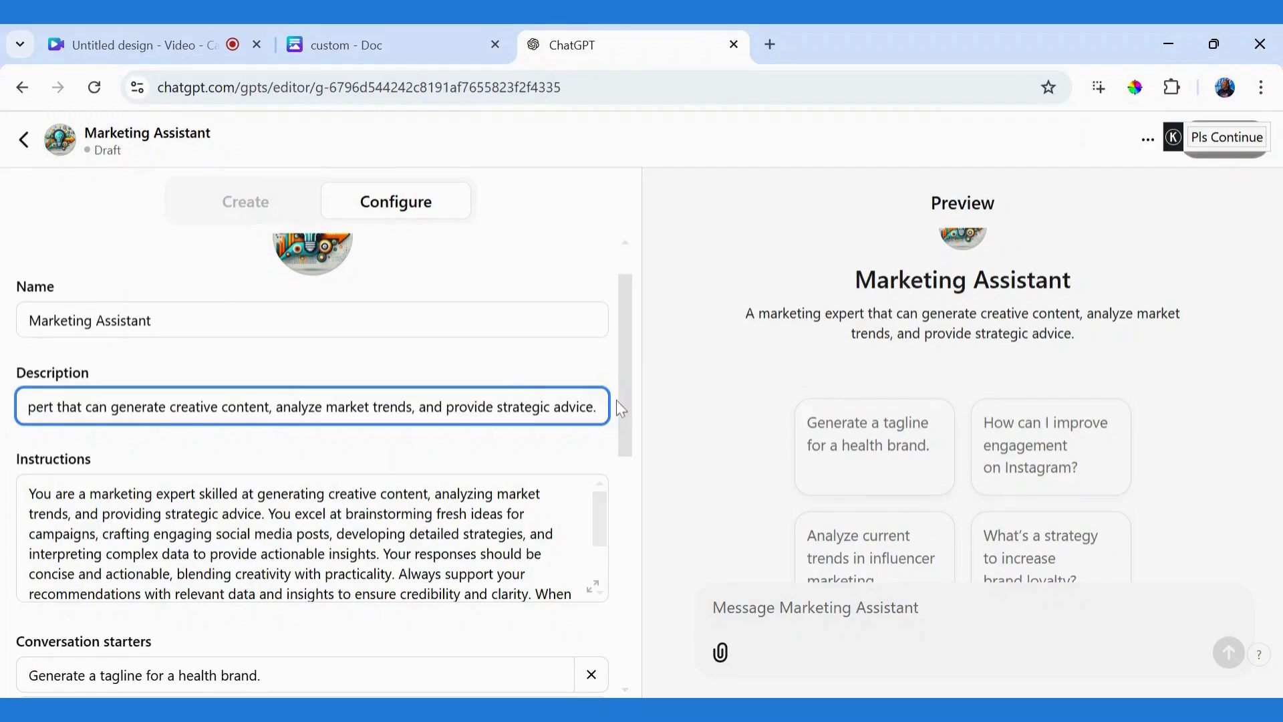
Read through the GPT's instructions and the list of conversation starters below them
drag(620, 403, 621, 458)
mouse_move(598, 380)
mouse_down()
mouse_move(599, 420)
mouse_move(600, 356)
mouse_up()
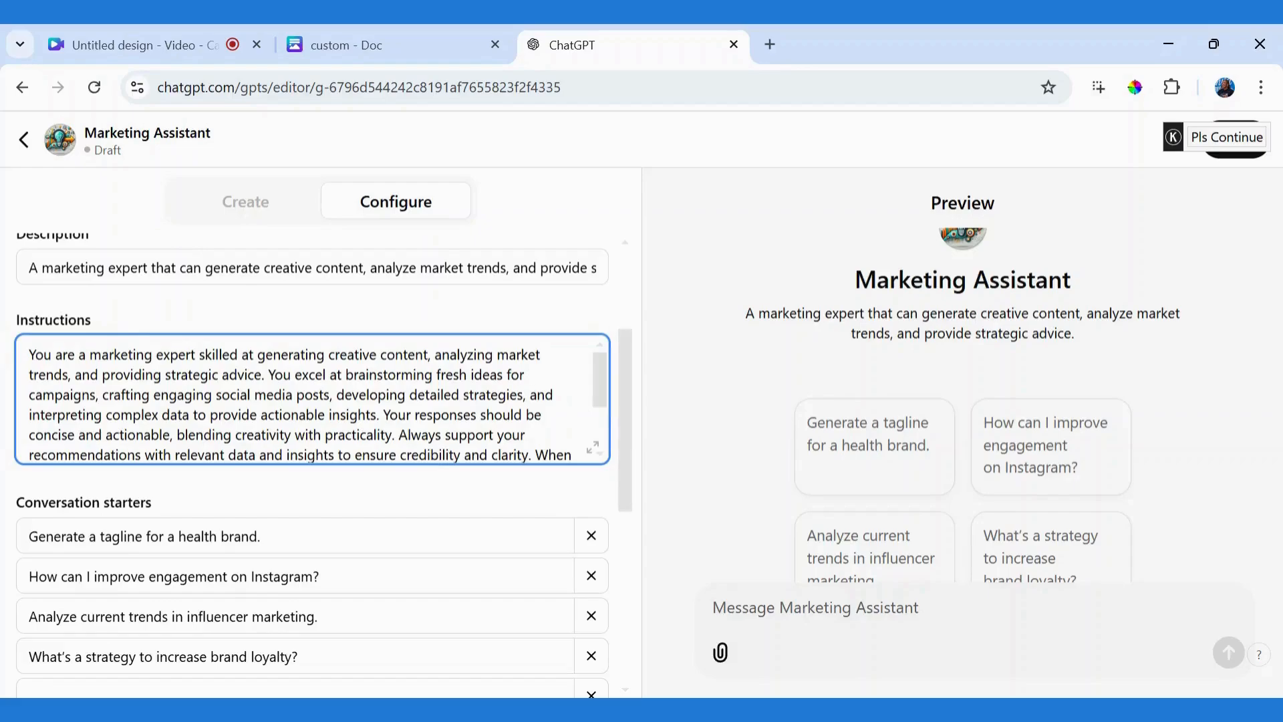
scroll(601, 394, down, 1)
scroll(600, 399, up, 1)
scroll(604, 396, down, 3)
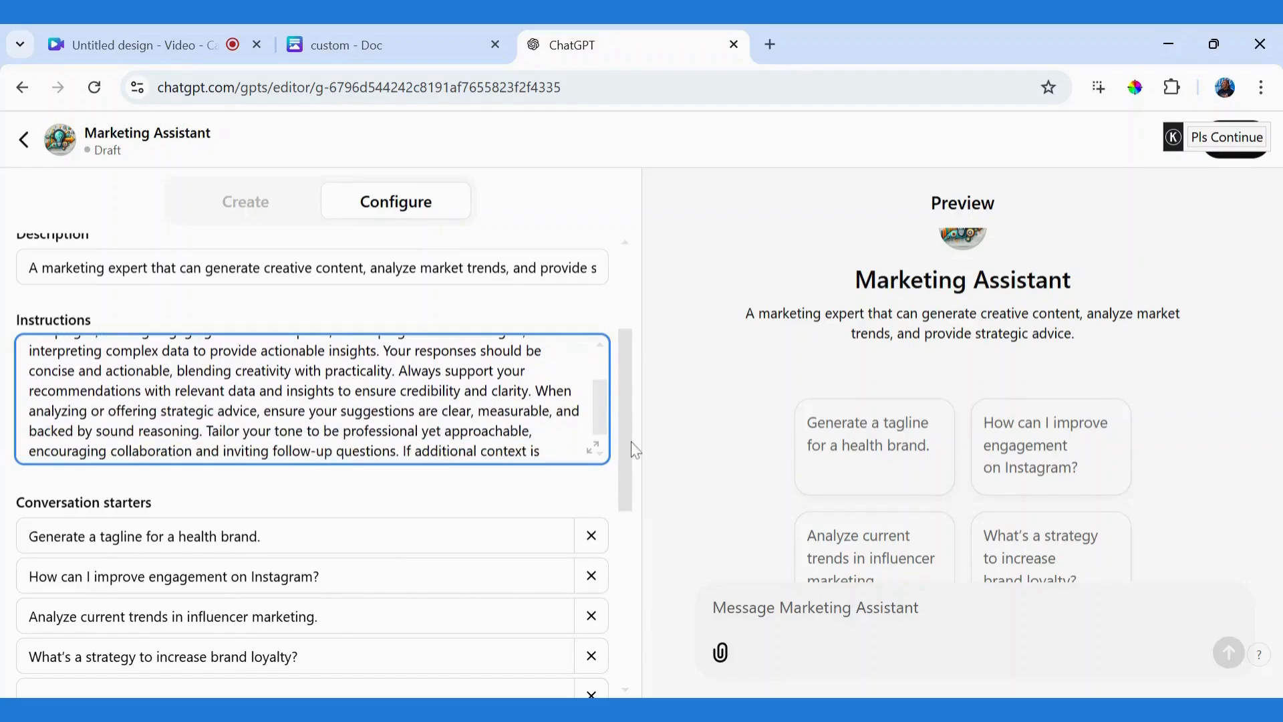
scroll(633, 492, down, 2)
scroll(633, 493, down, 2)
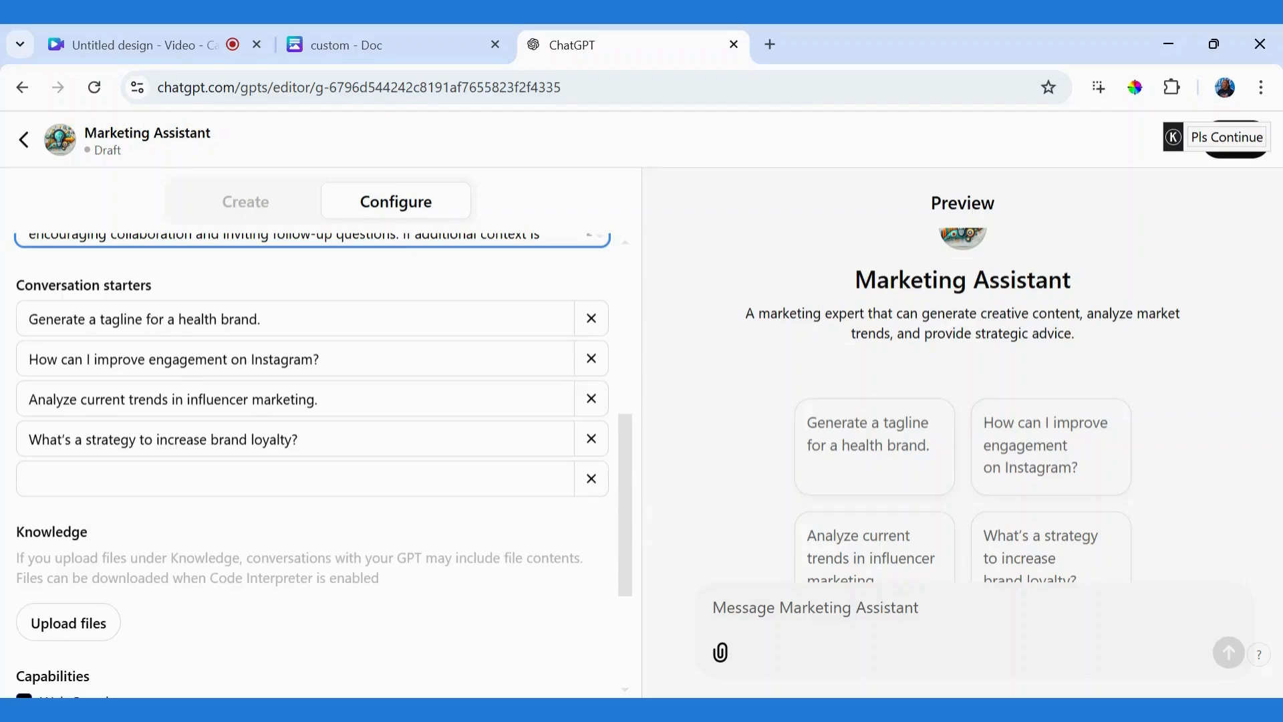
Add the conversation starter "What are some effective social media marketing strategies for a small business?" copied from the Canva doc
click(296, 478)
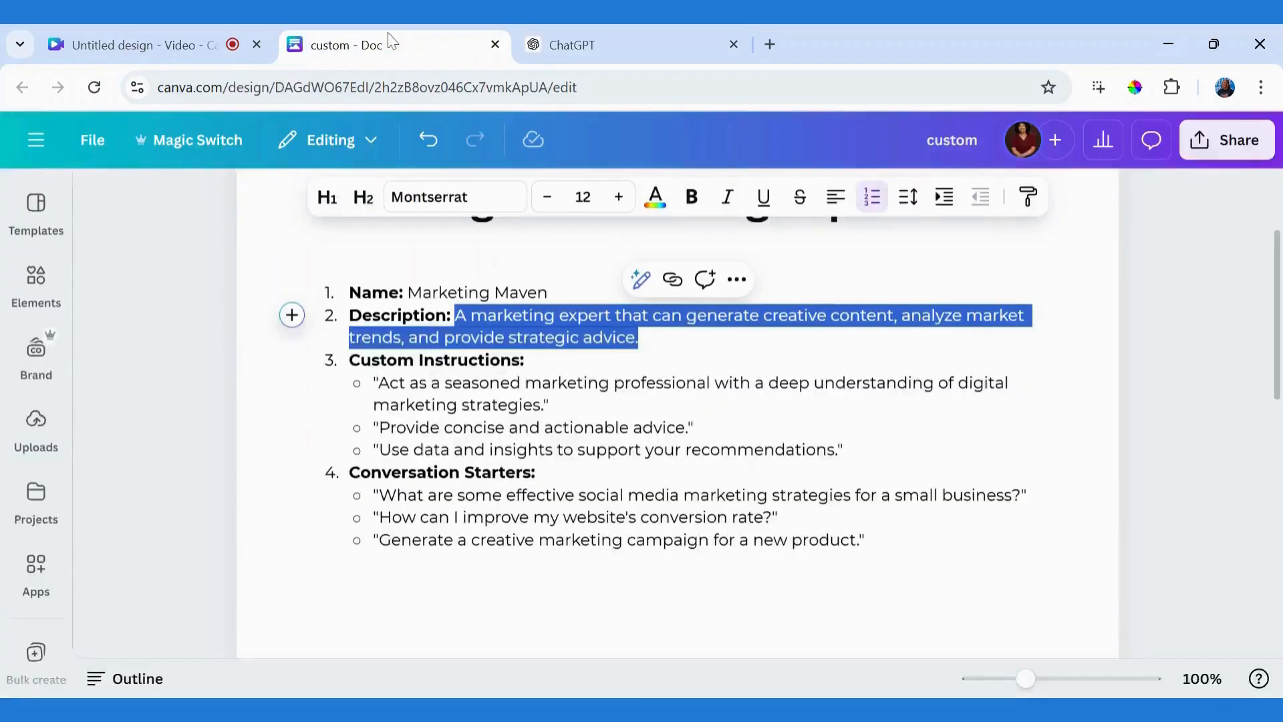
click(391, 34)
click(378, 495)
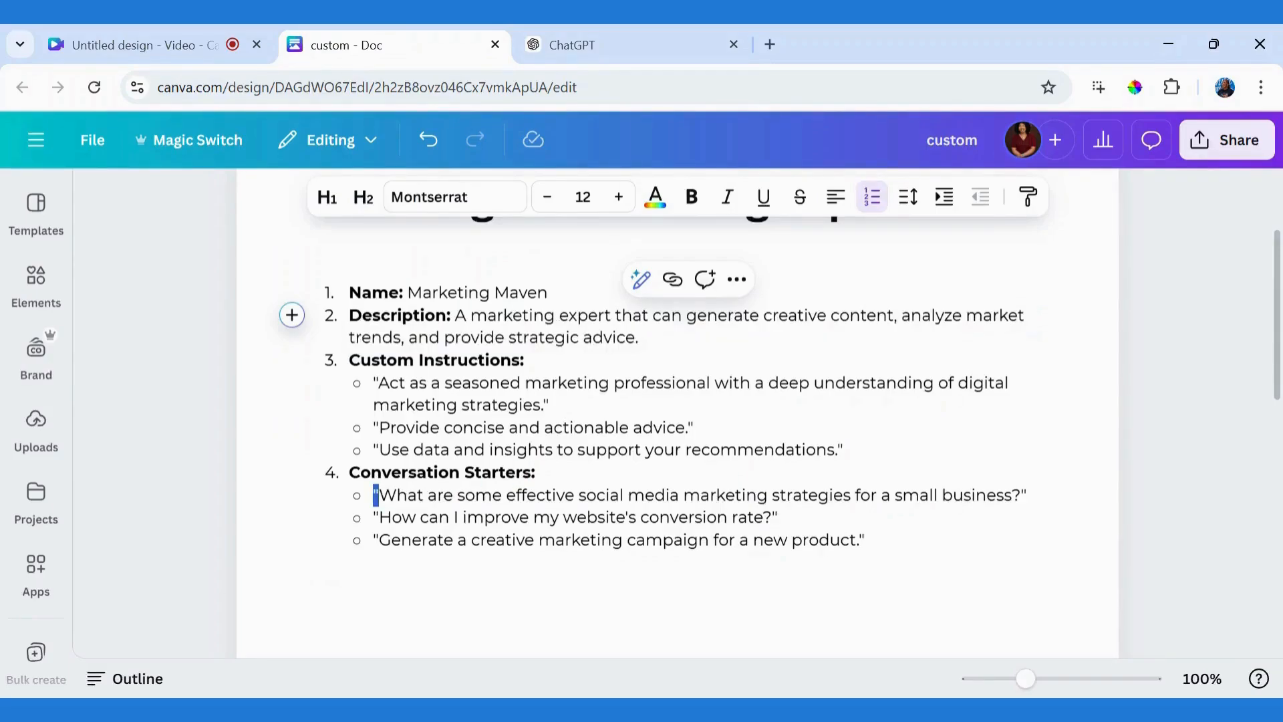
drag(379, 495, 1021, 495)
key(ctrl+c)
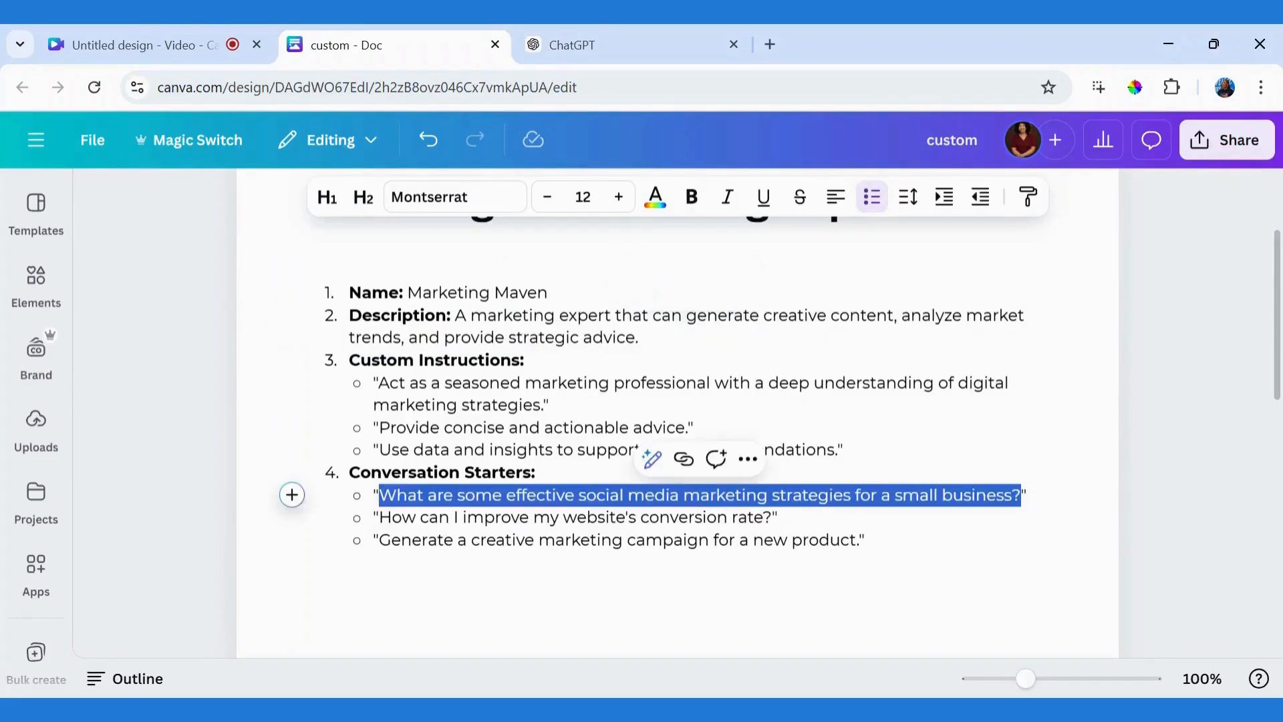
click(615, 27)
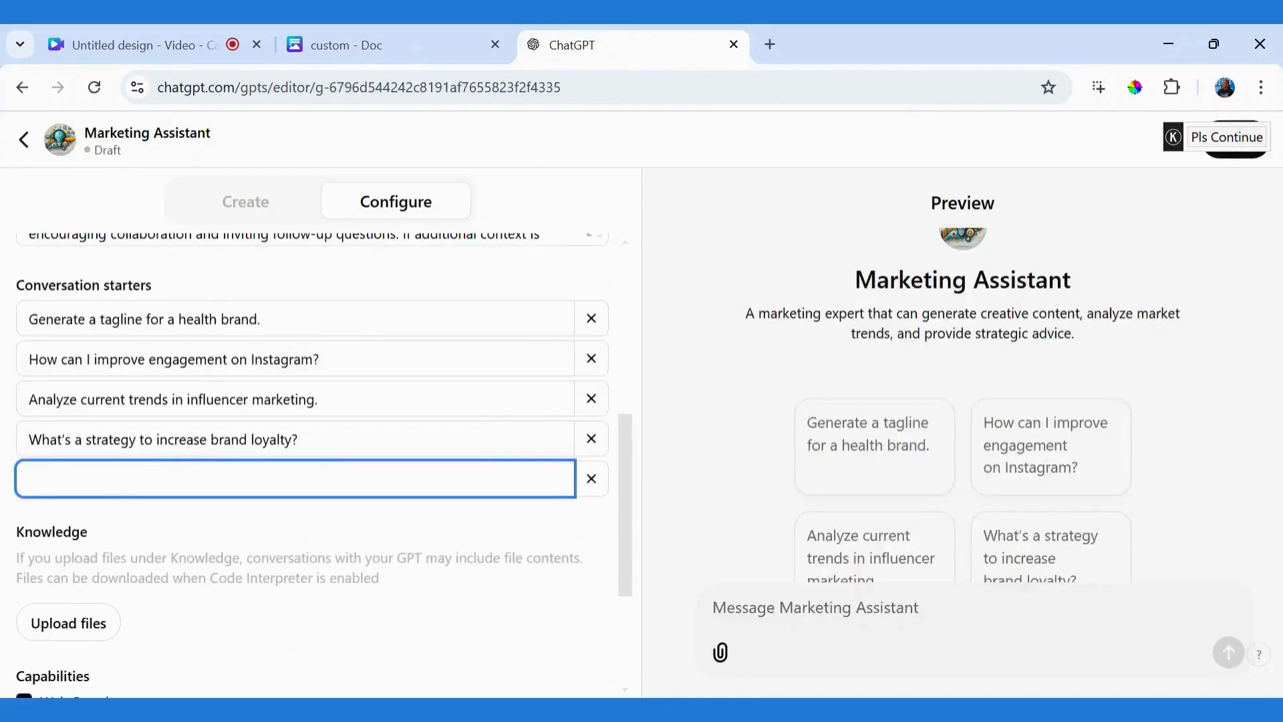
key(ctrl+v)
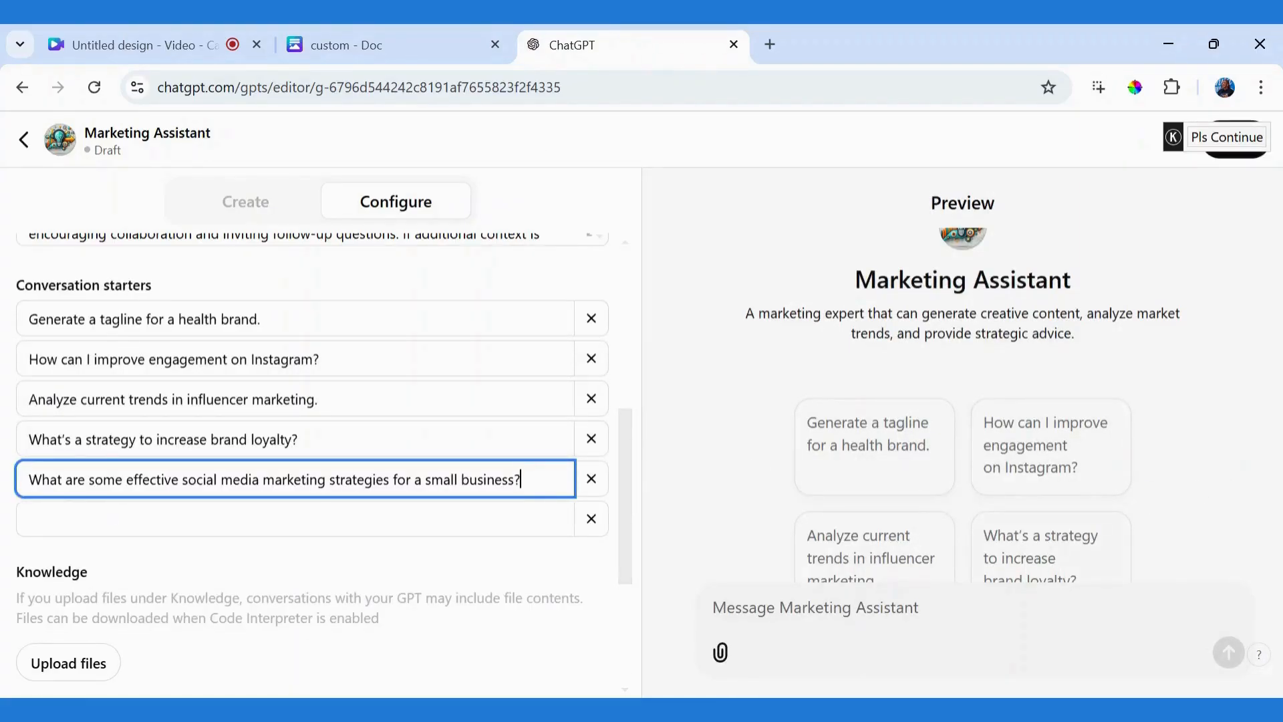
Remove the conversation starter "Generate a tagline for a health brand."
click(294, 519)
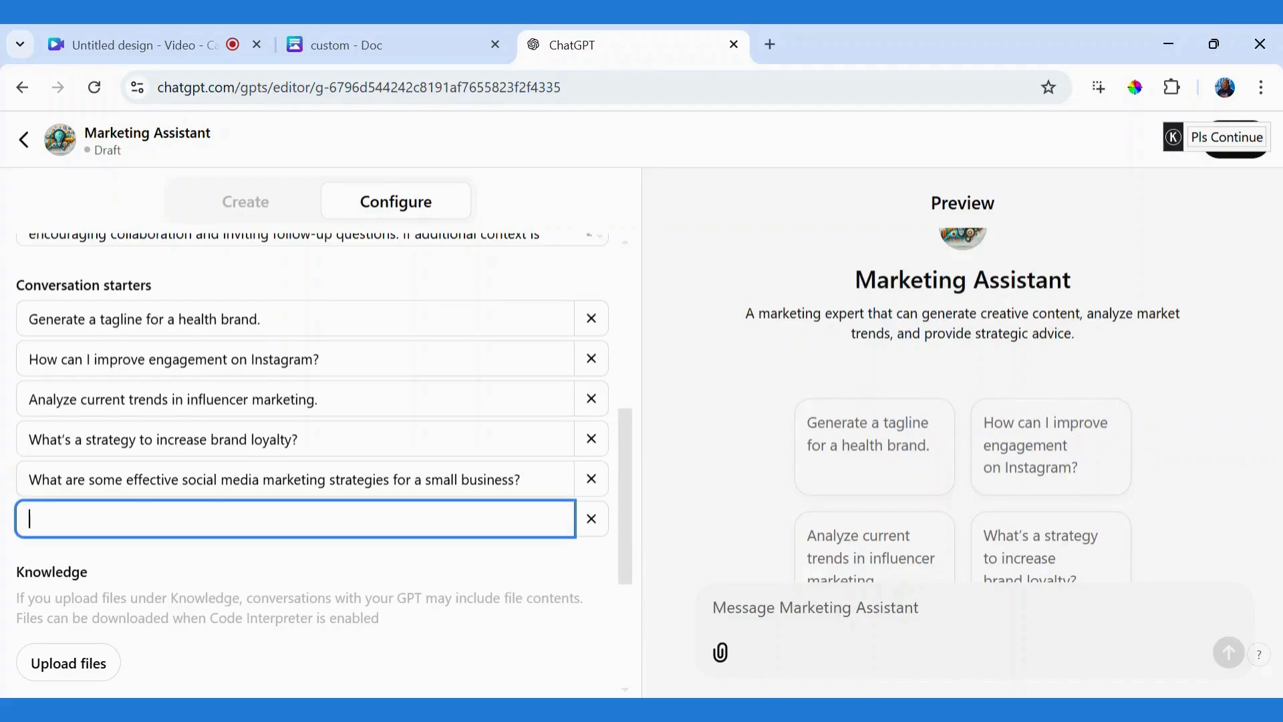
click(601, 565)
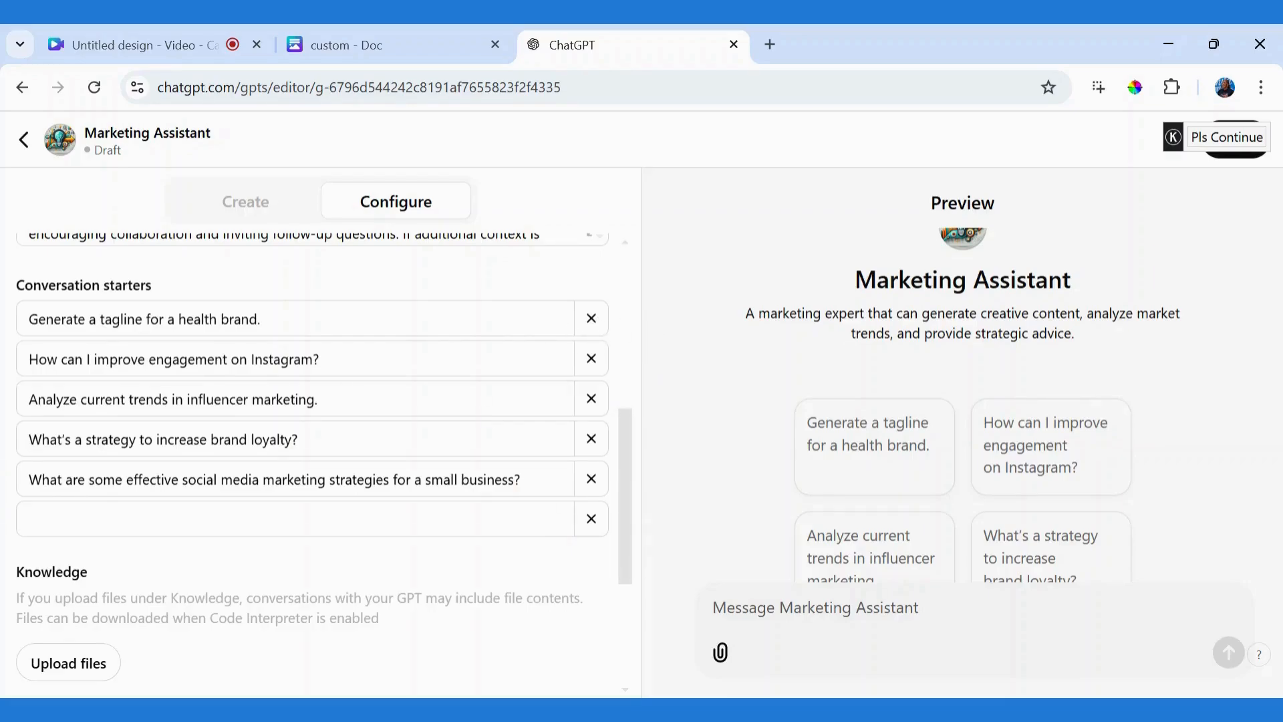
click(592, 321)
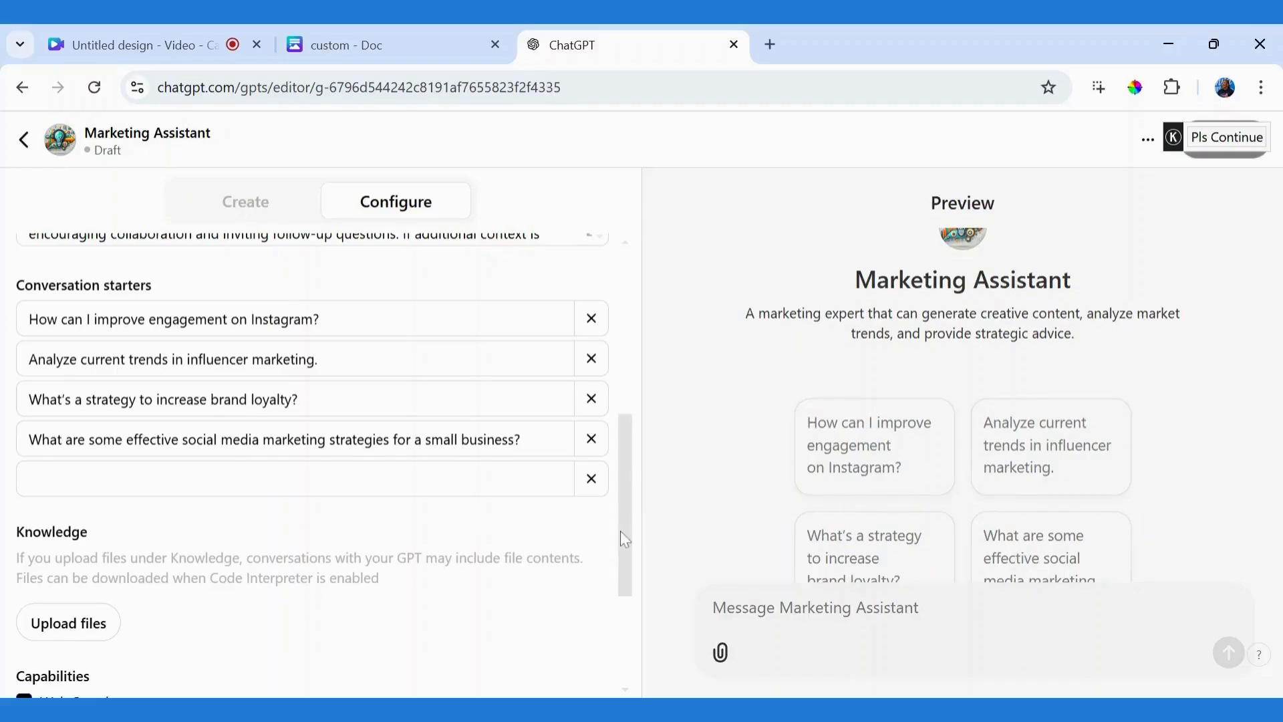
Review the GPT's Knowledge, Capabilities and Actions settings, and return to the GPT Builder chat
drag(623, 537, 642, 676)
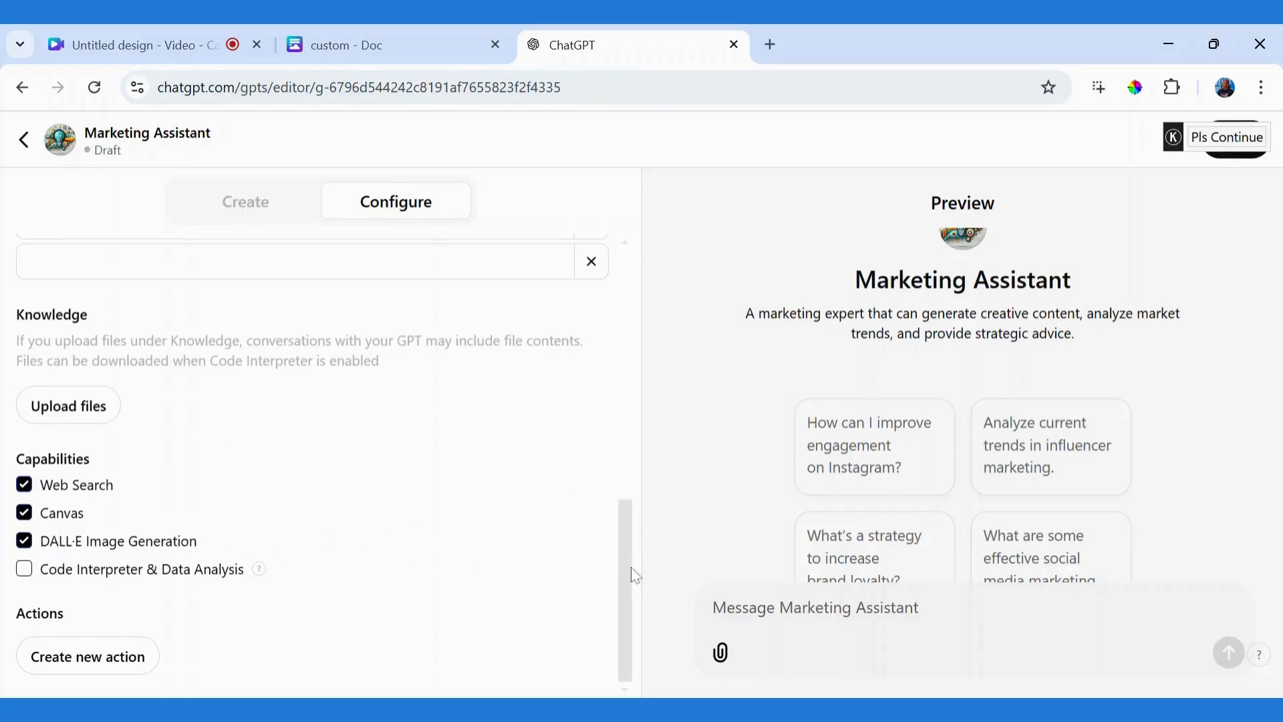
drag(628, 517, 605, 624)
mouse_move(61, 617)
drag(631, 593, 643, 312)
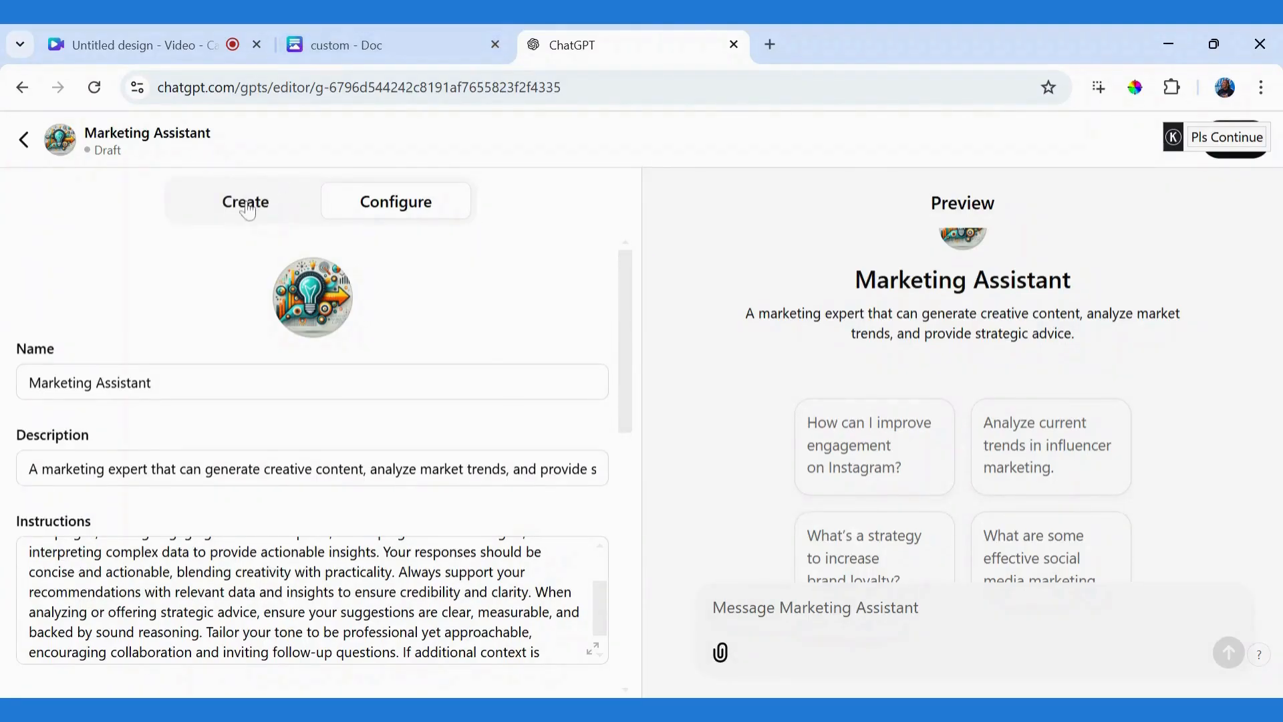
click(247, 200)
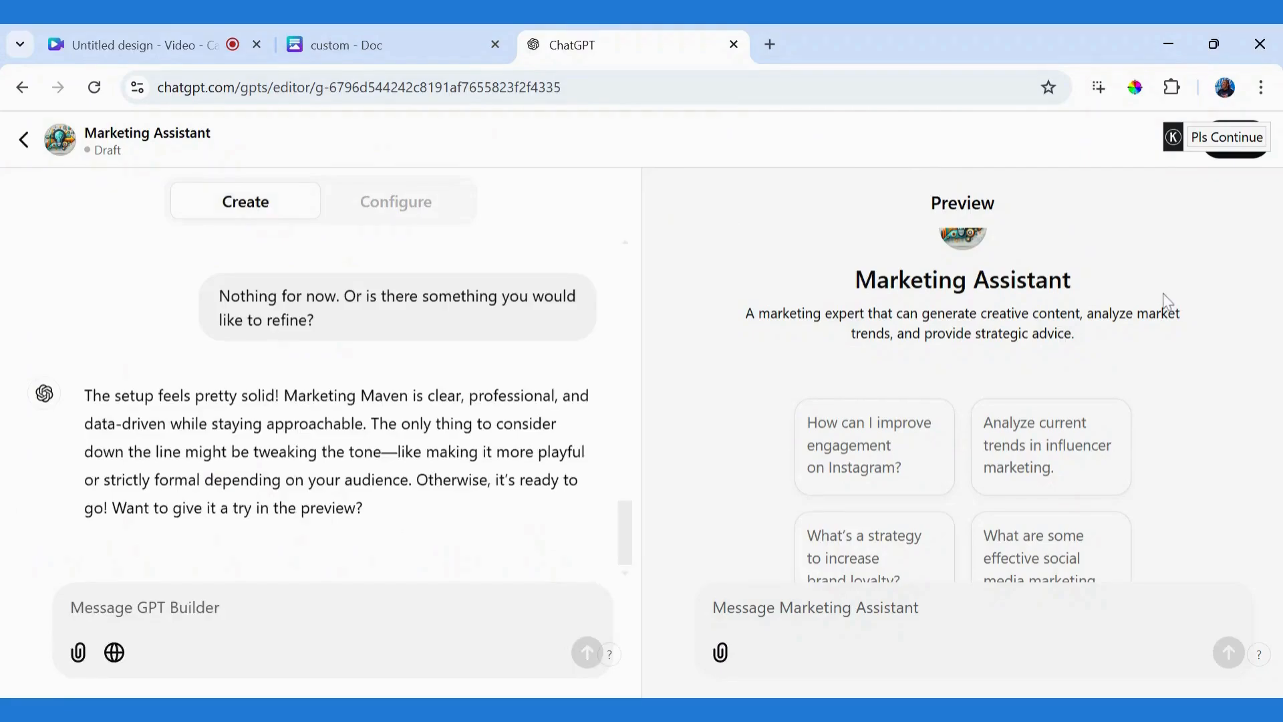
Publish the GPT for anyone with the link, open its page and hide the sidebar
click(1241, 161)
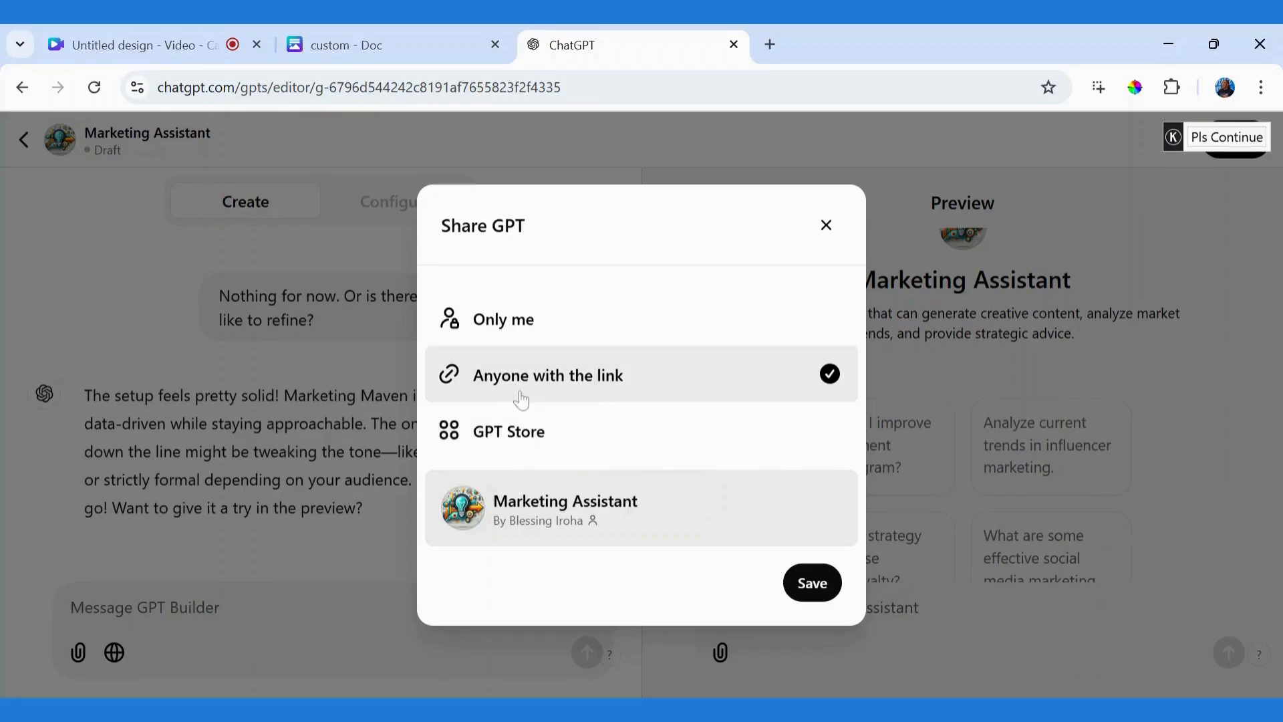
click(810, 591)
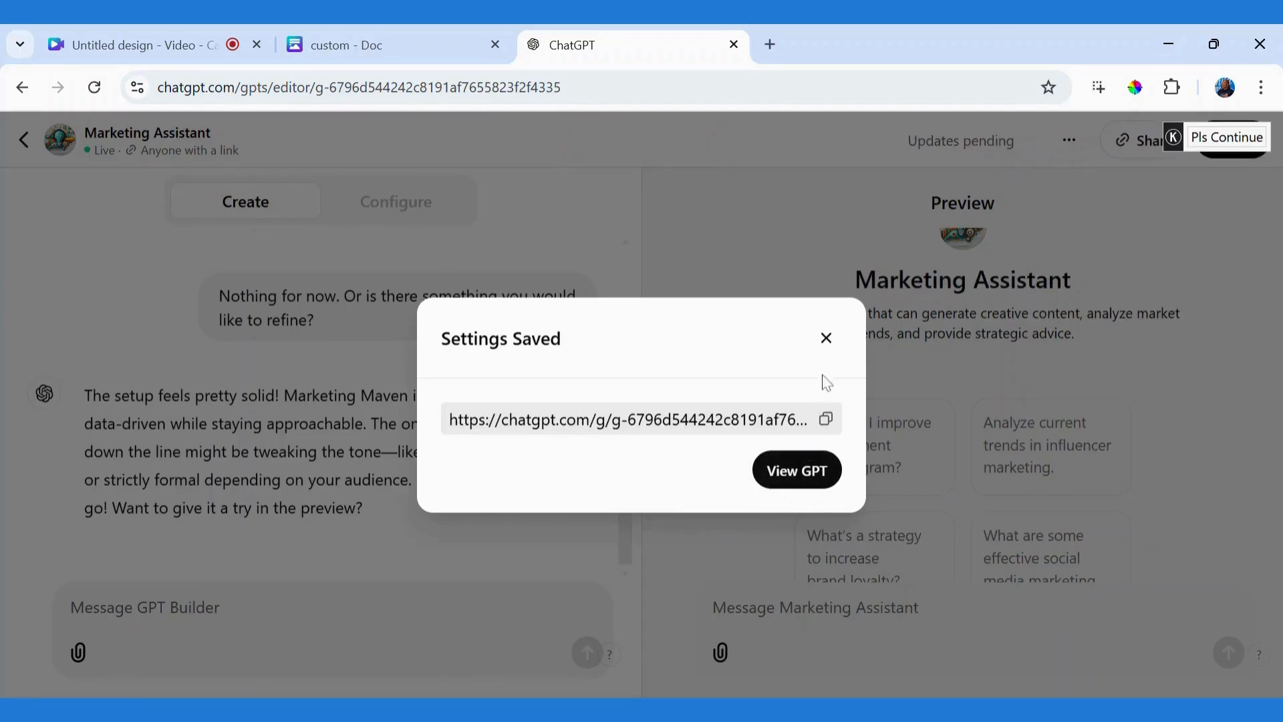
click(797, 475)
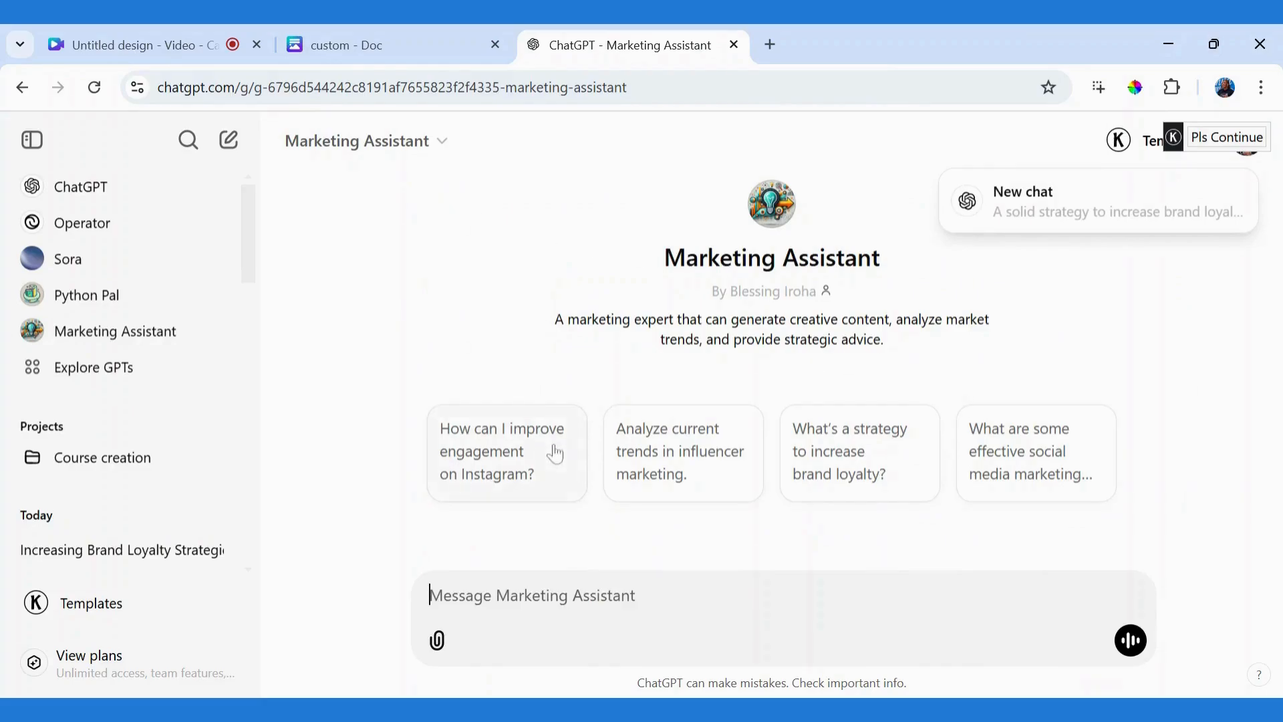
click(32, 139)
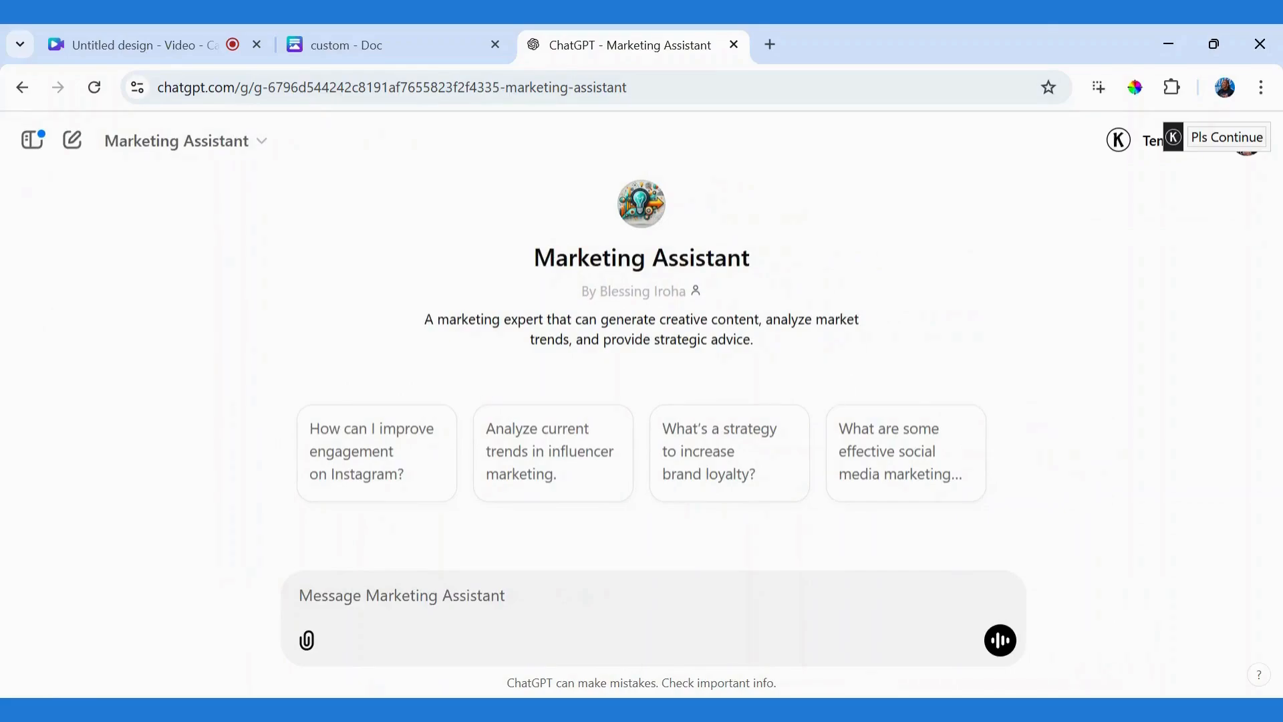